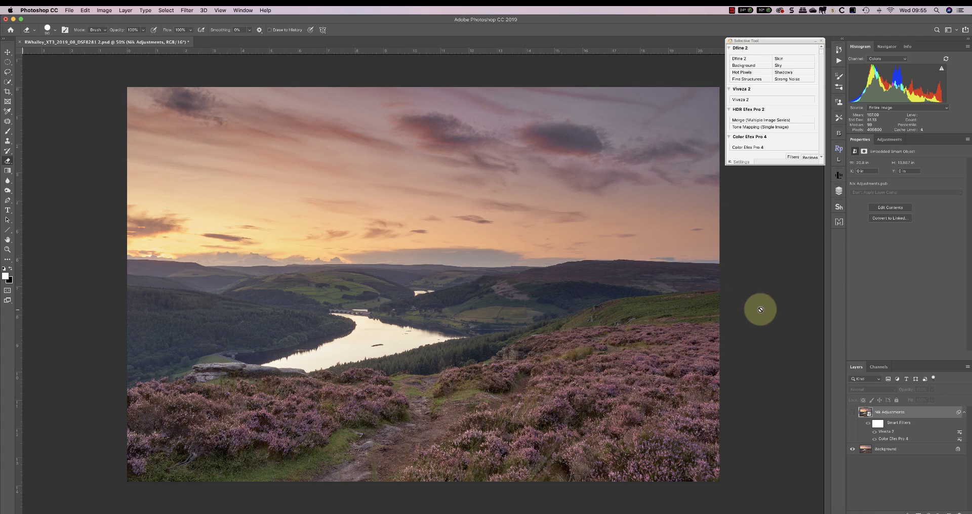
# Turn on the Nik Adjustments layer to show its Viveza 2 and Color Efex Pro 4 effects
pyautogui.click(852, 412)
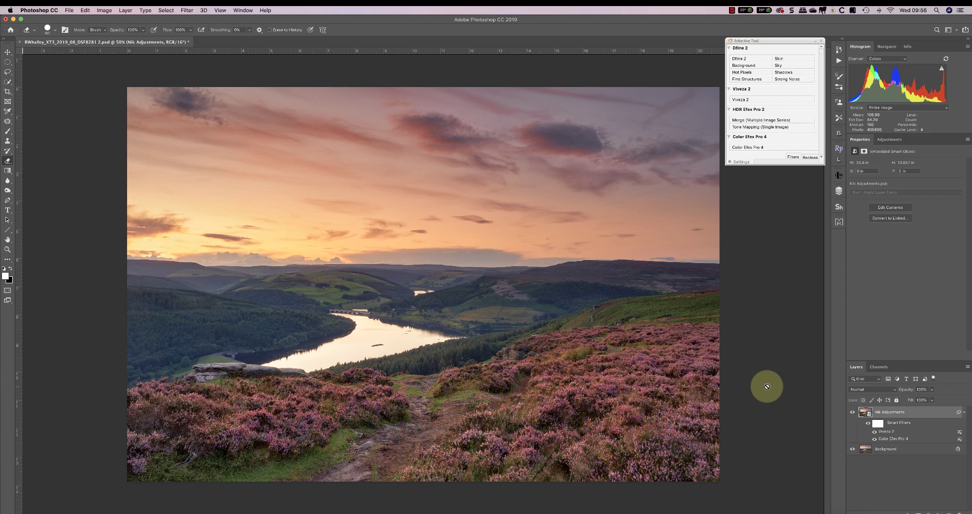
# Run a Wow! Frequency Equalizer Pro 2 quick decomposition with a 30-pixel detail radius
pyautogui.click(839, 191)
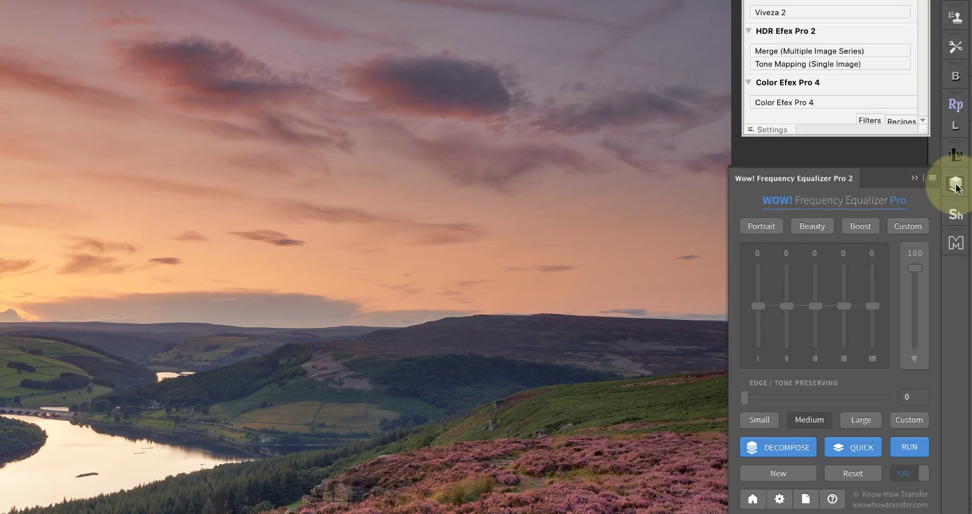
pyautogui.click(852, 449)
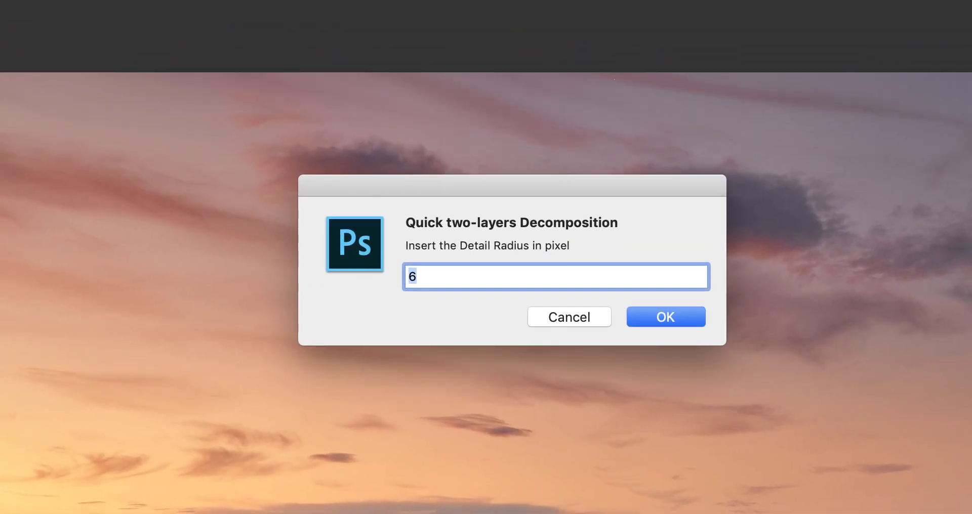
pyautogui.write('30')
pyautogui.click(667, 316)
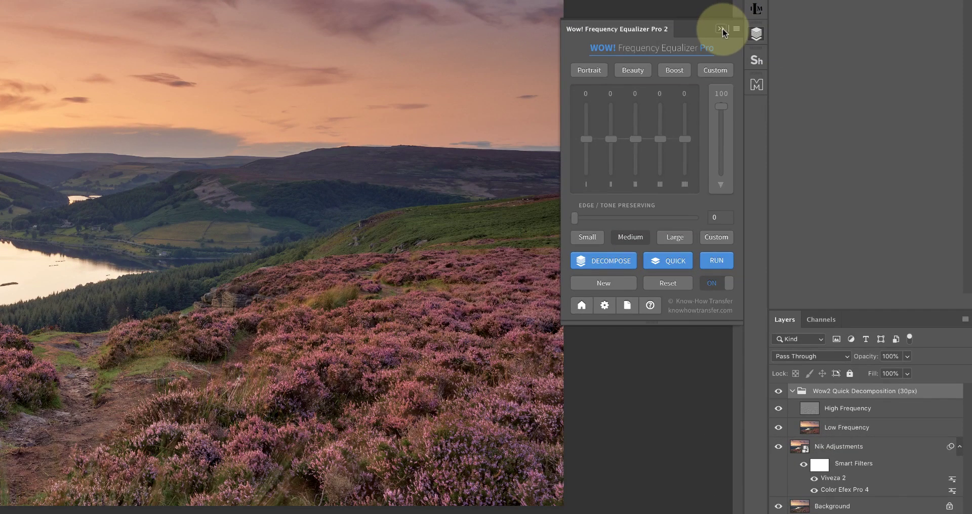
# Collapse the equalizer panel, then compare High Frequency, Low Frequency and group visibility, leaving all shown
pyautogui.click(734, 51)
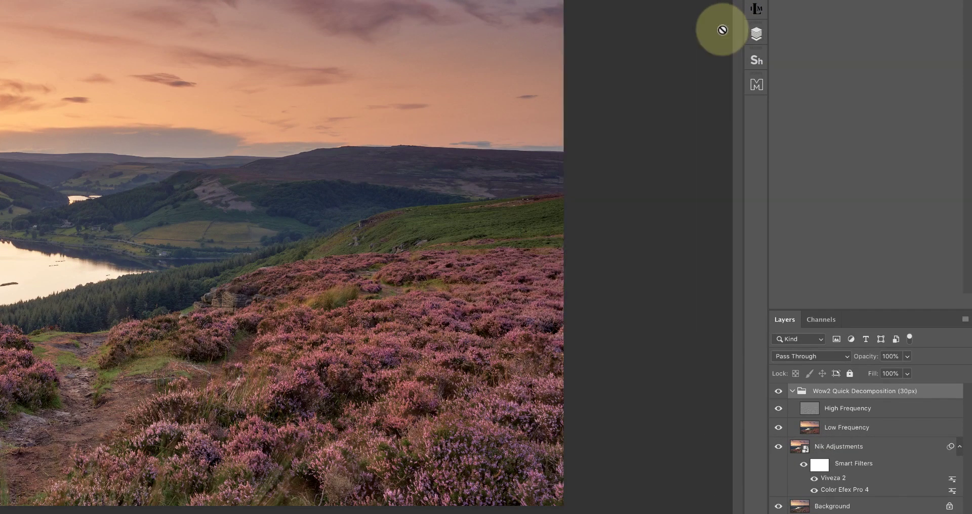
pyautogui.click(779, 409)
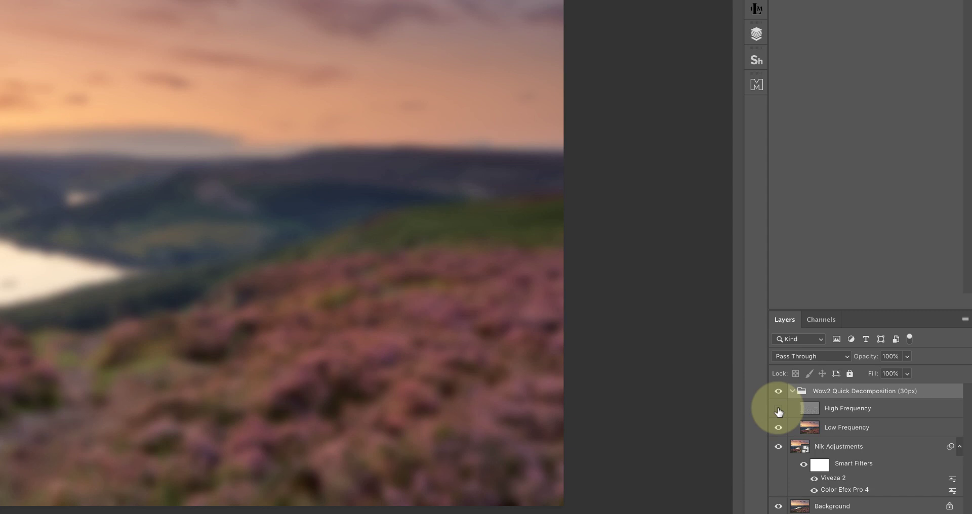
pyautogui.click(778, 410)
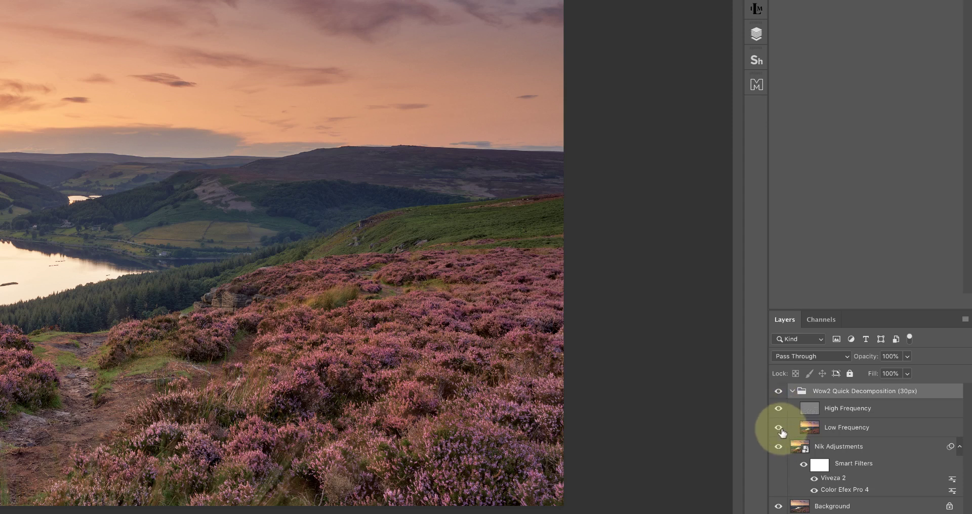
pyautogui.click(779, 429)
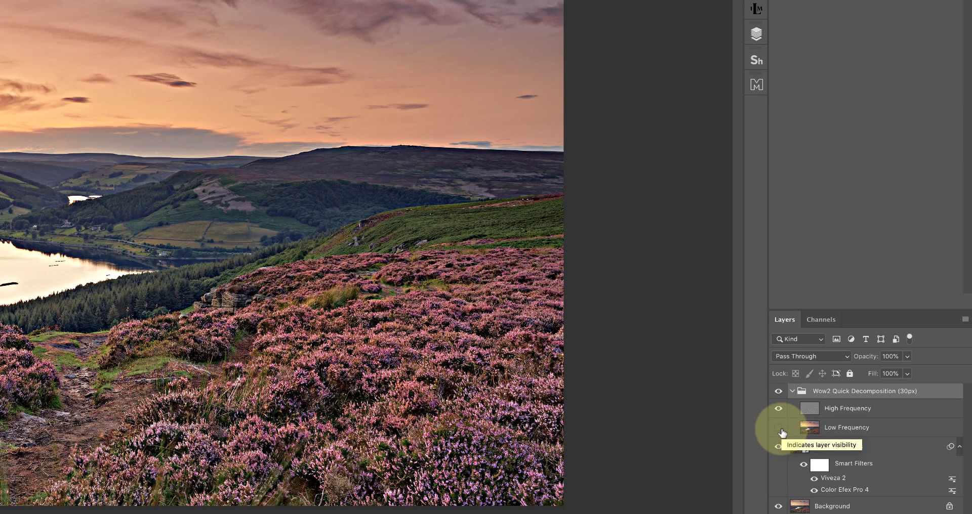
pyautogui.click(779, 428)
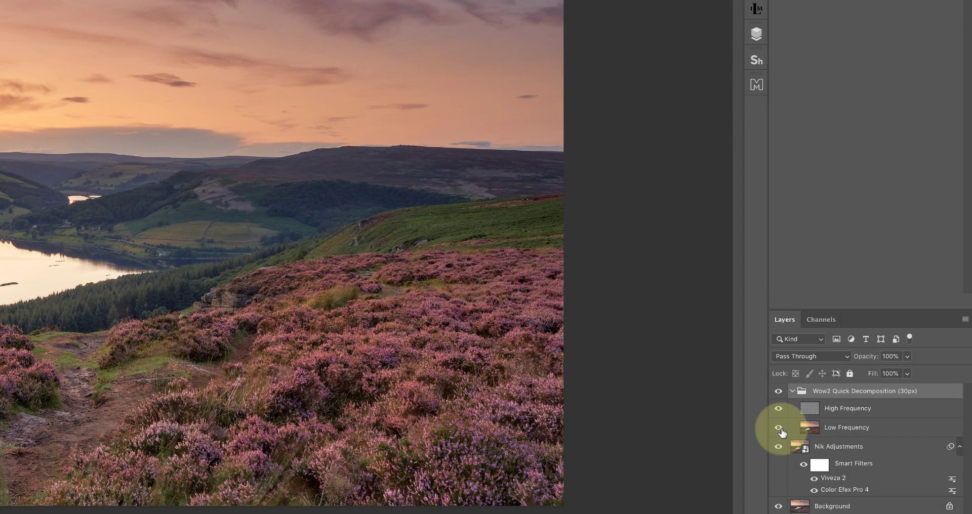
pyautogui.click(778, 392)
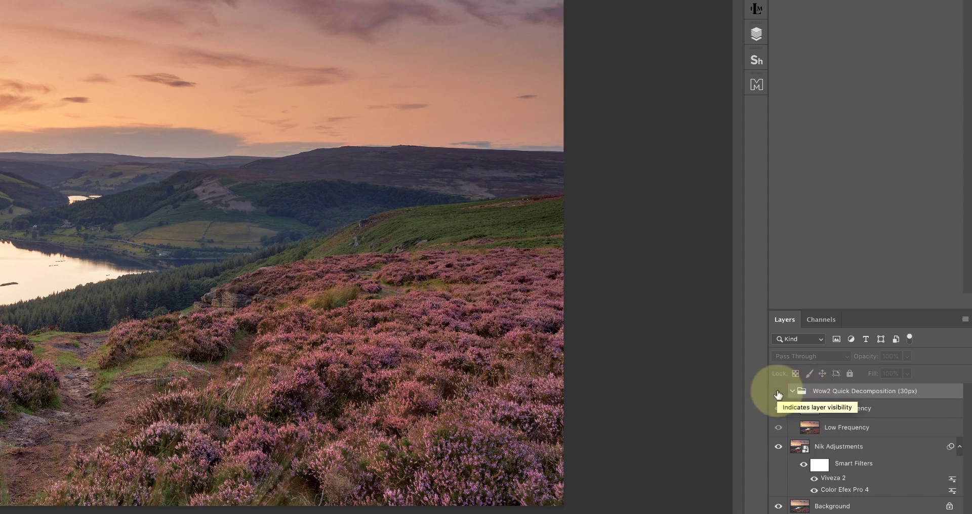
pyautogui.click(778, 391)
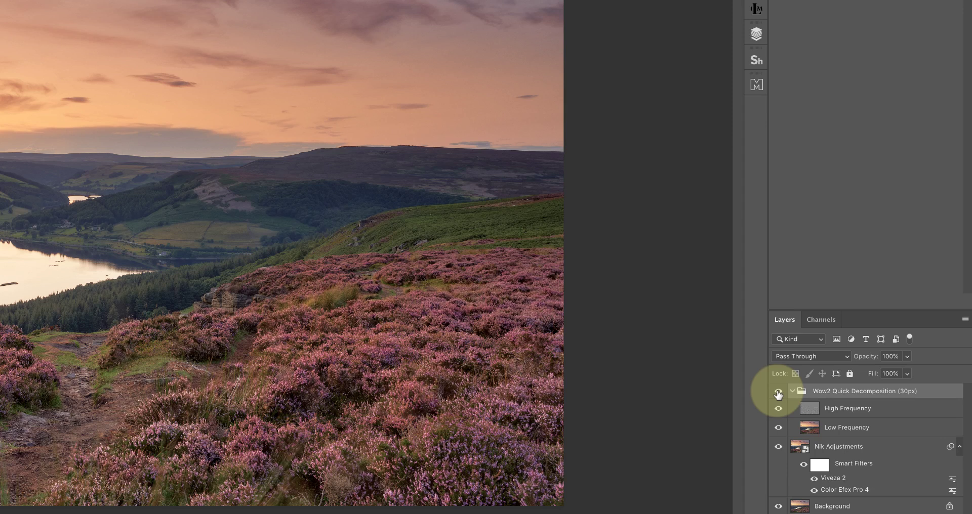
# Lower the High Frequency layer to 80% opacity and compare the result on and off
pyautogui.click(846, 414)
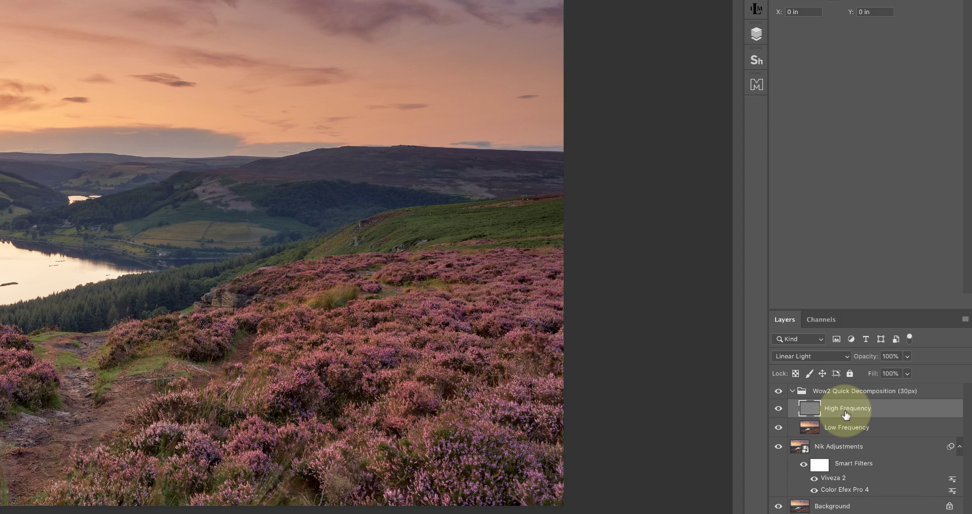
pyautogui.click(908, 356)
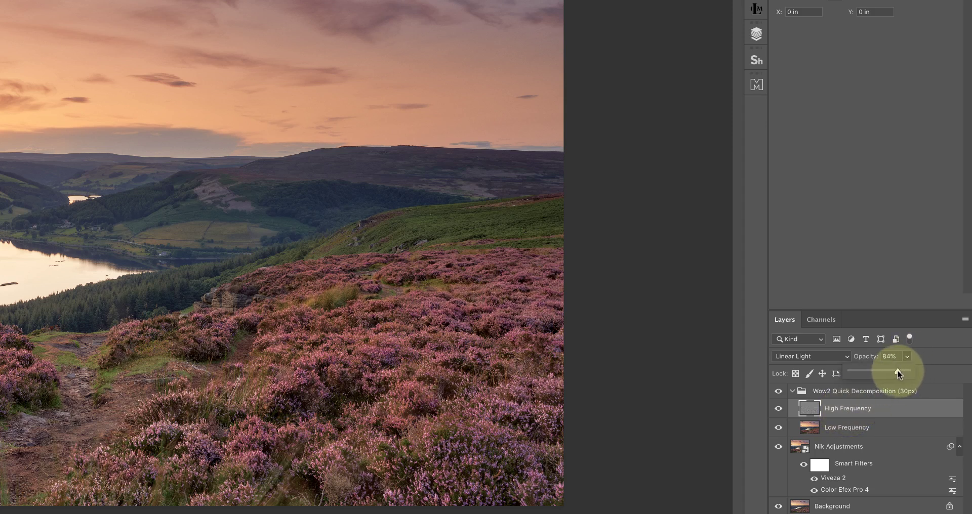
pyautogui.moveTo(897, 374); pyautogui.dragTo(896, 374)
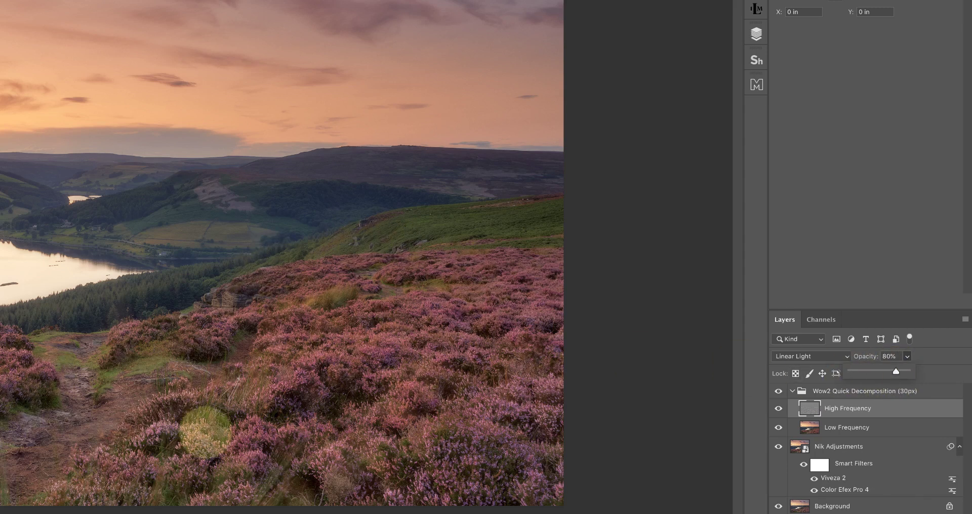
pyautogui.click(779, 408)
pyautogui.click(778, 409)
pyautogui.click(777, 391)
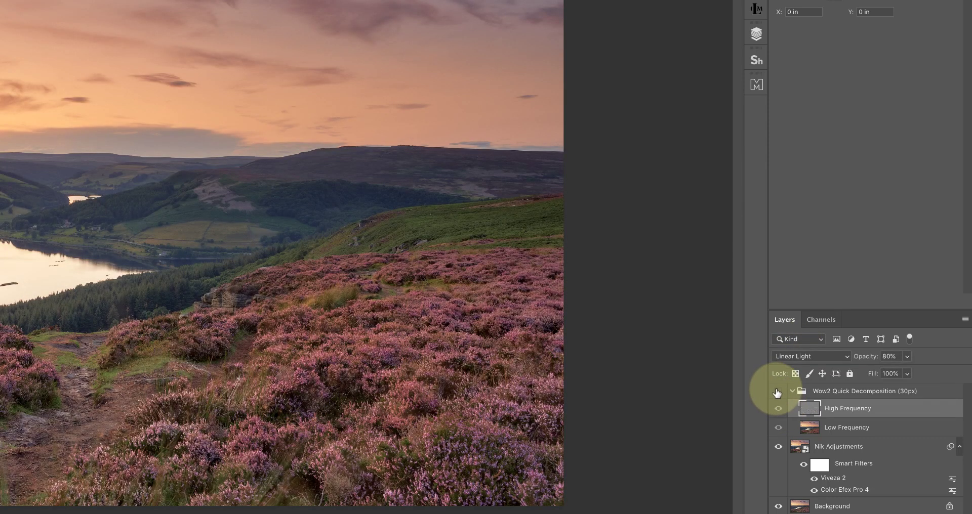
pyautogui.click(778, 391)
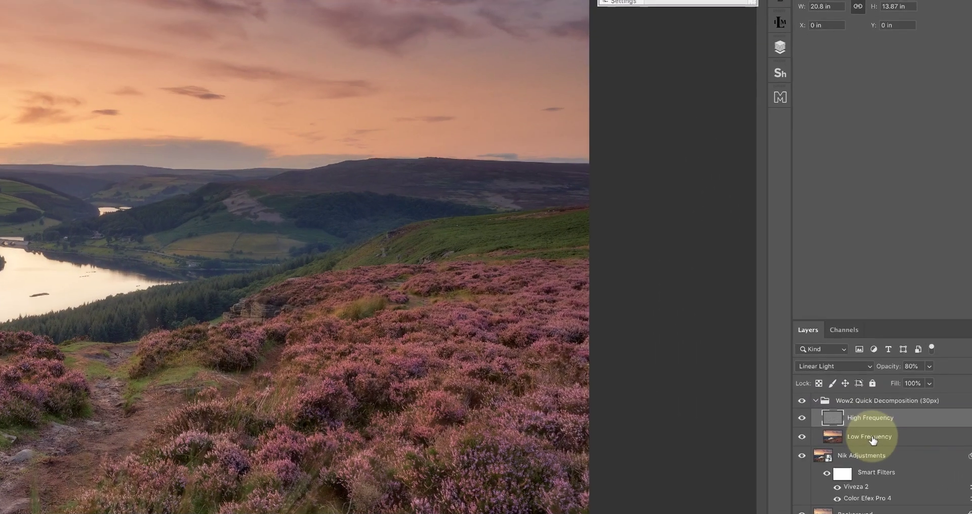
# Duplicate the Low Frequency layer and name the copy 'Soft Glow'
pyautogui.click(895, 428)
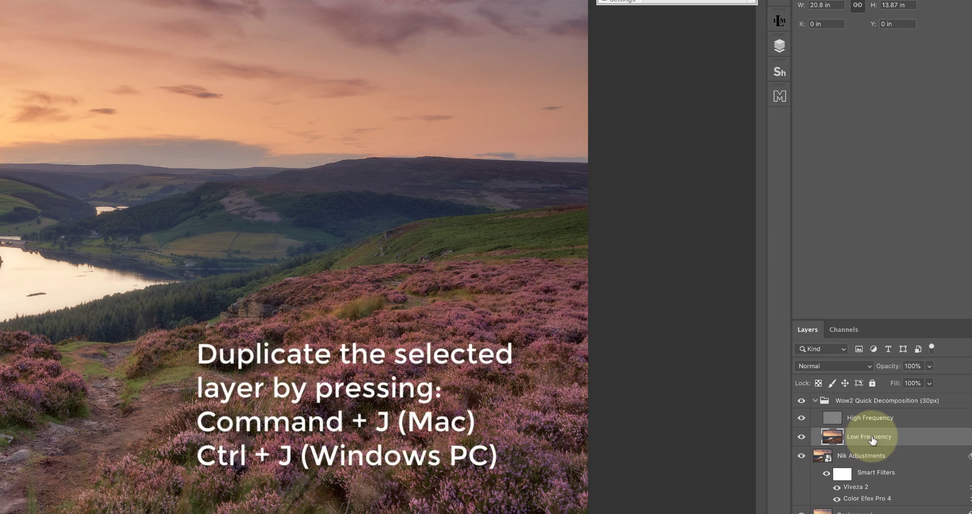
pyautogui.hotkey('ctrl', 'j')
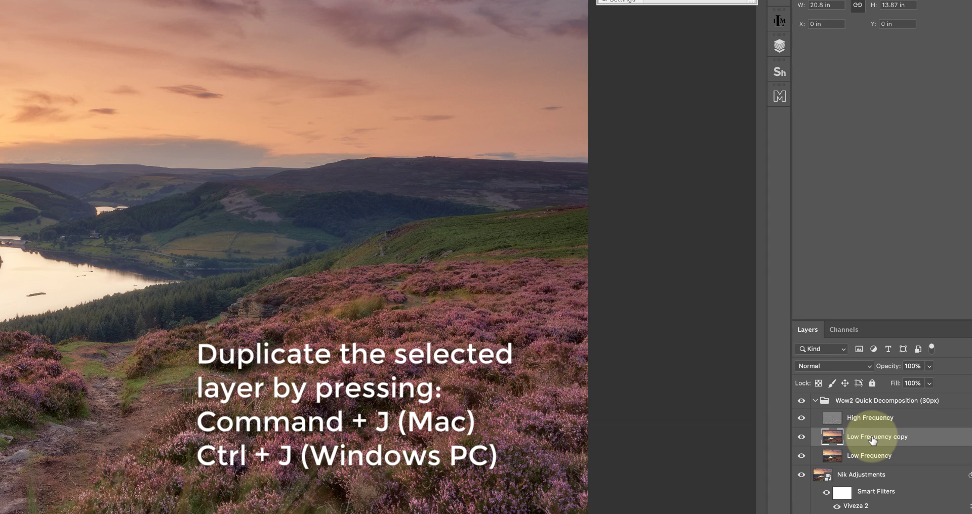
pyautogui.doubleClick(871, 438)
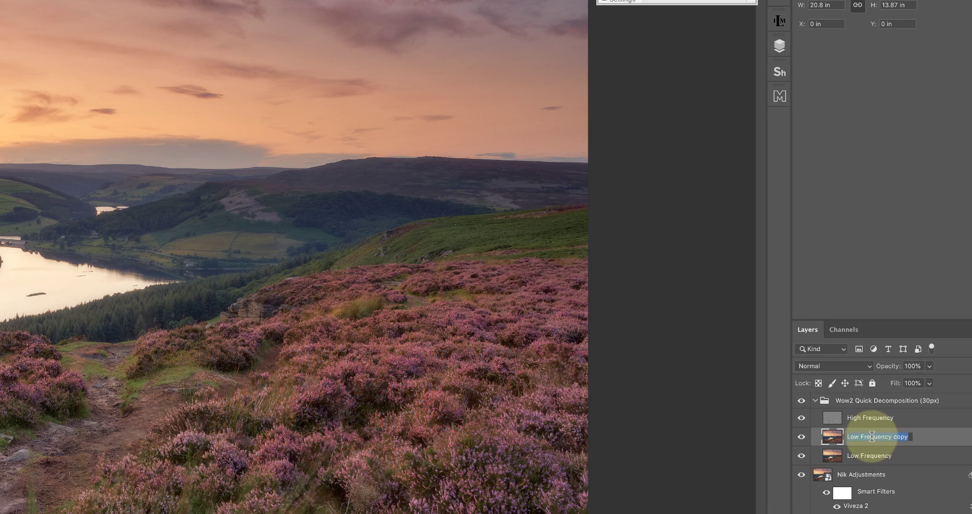
pyautogui.write('Soft Glo')
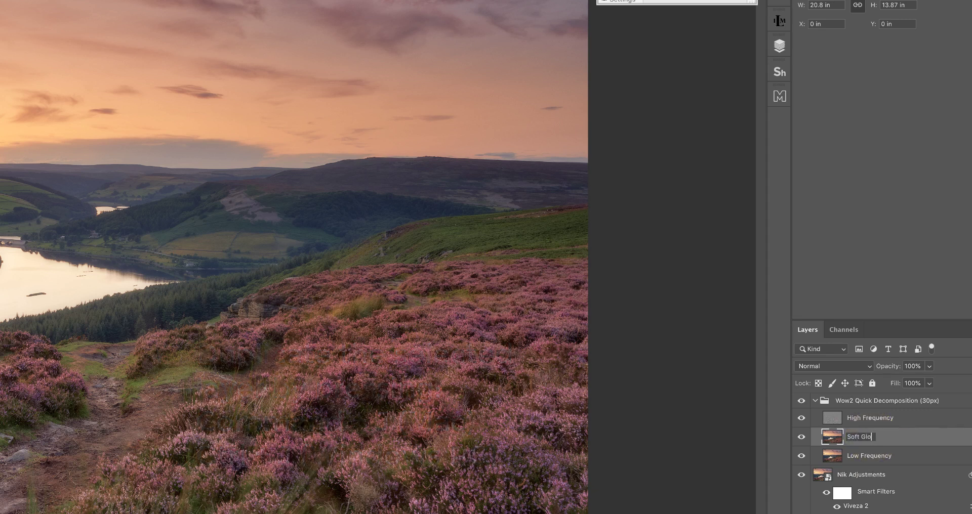
pyautogui.write('w')
pyautogui.press('Return')
# Set the Soft Glow layer to 20% opacity with Soft Light blend mode
pyautogui.click(929, 366)
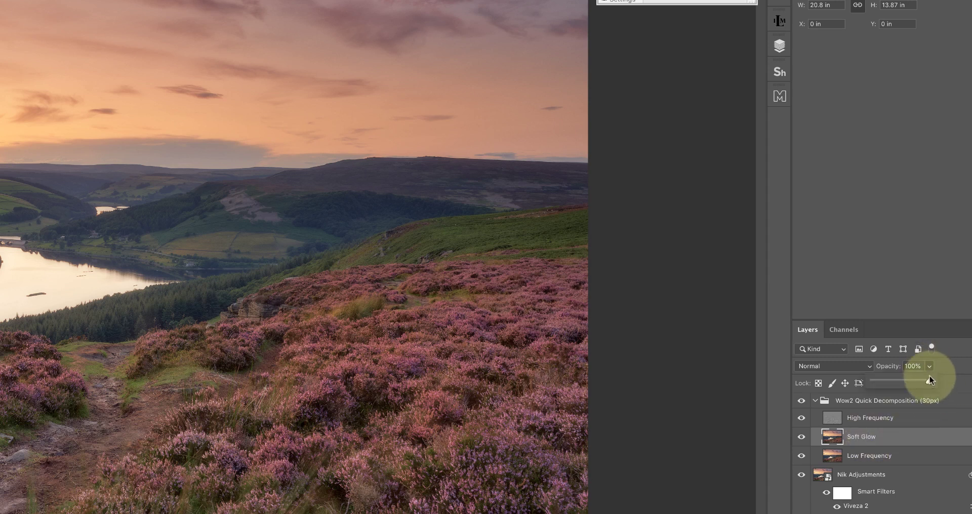
pyautogui.moveTo(929, 378); pyautogui.dragTo(884, 387)
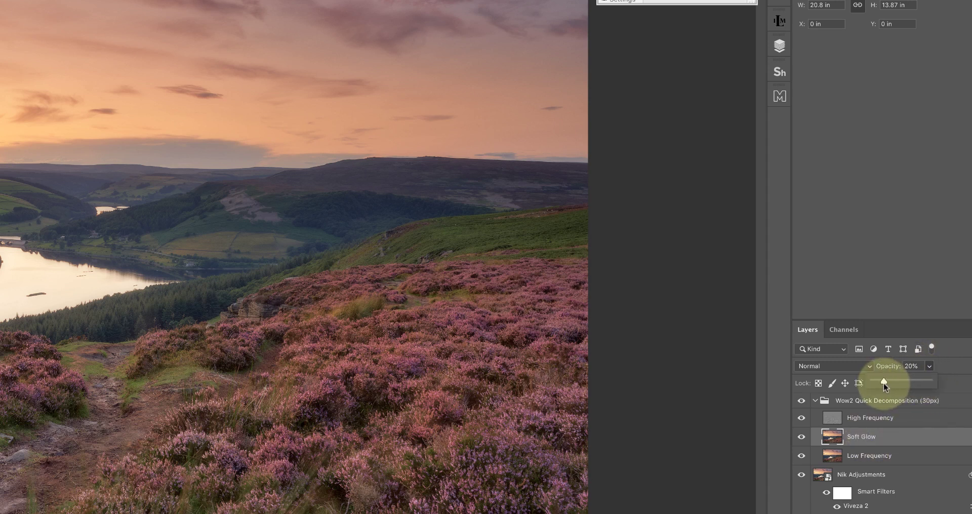
pyautogui.click(921, 439)
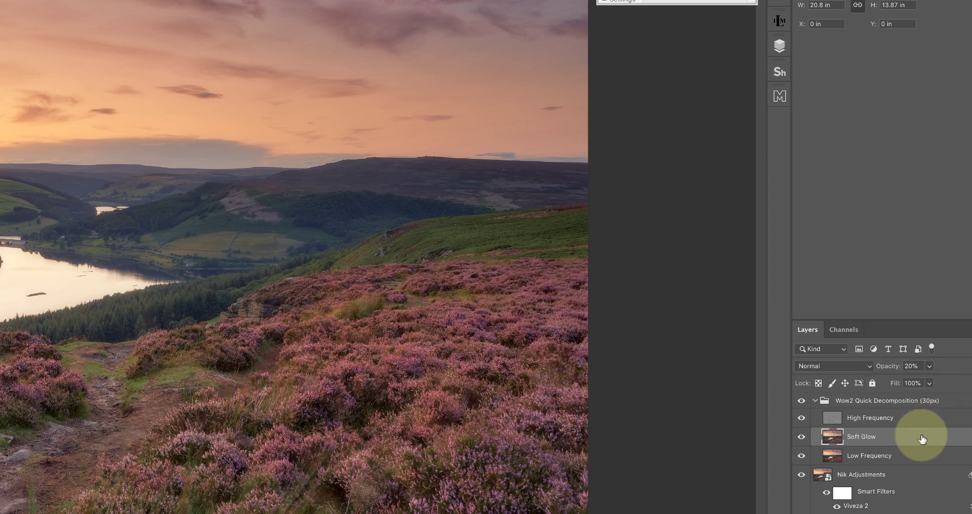
pyautogui.click(850, 367)
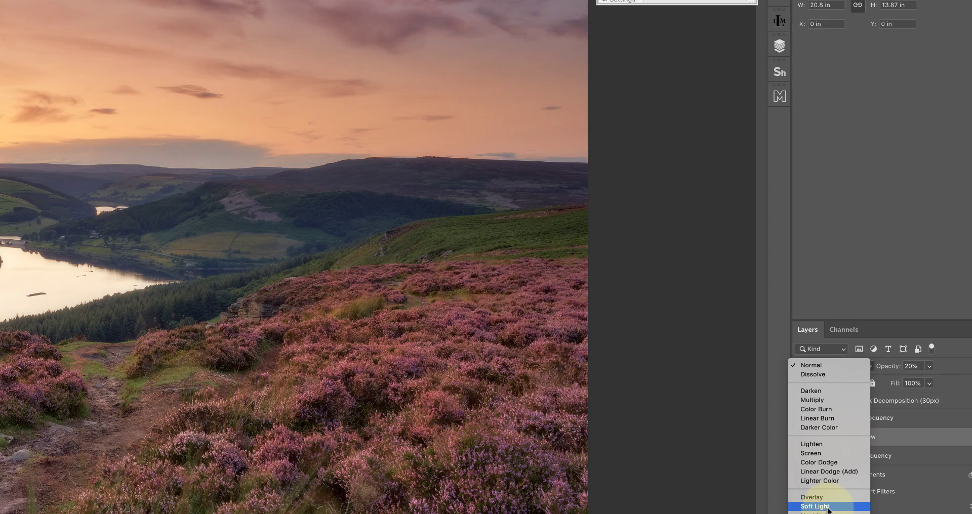
pyautogui.click(827, 507)
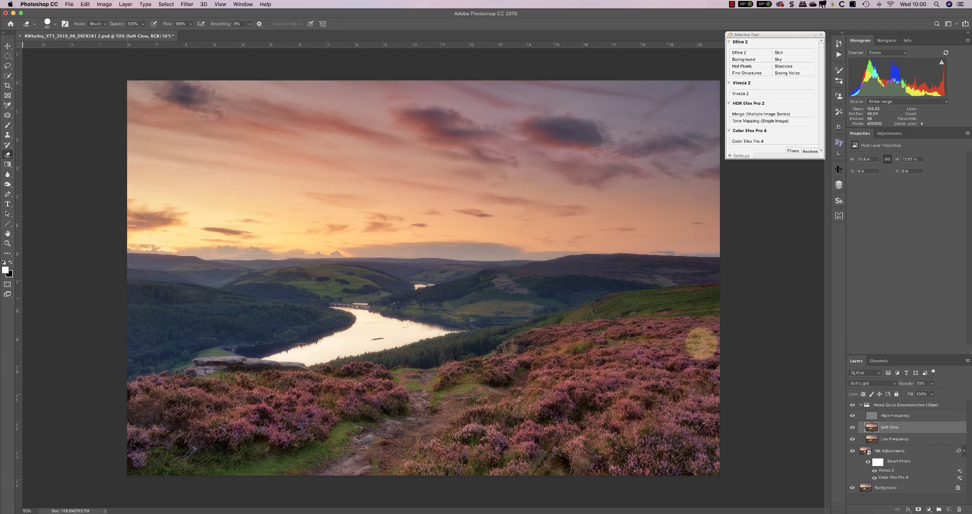
# Give the Wow2 Quick Decomposition group an inverted black mask and bring up Interactive Luminosity Masks
pyautogui.click(879, 405)
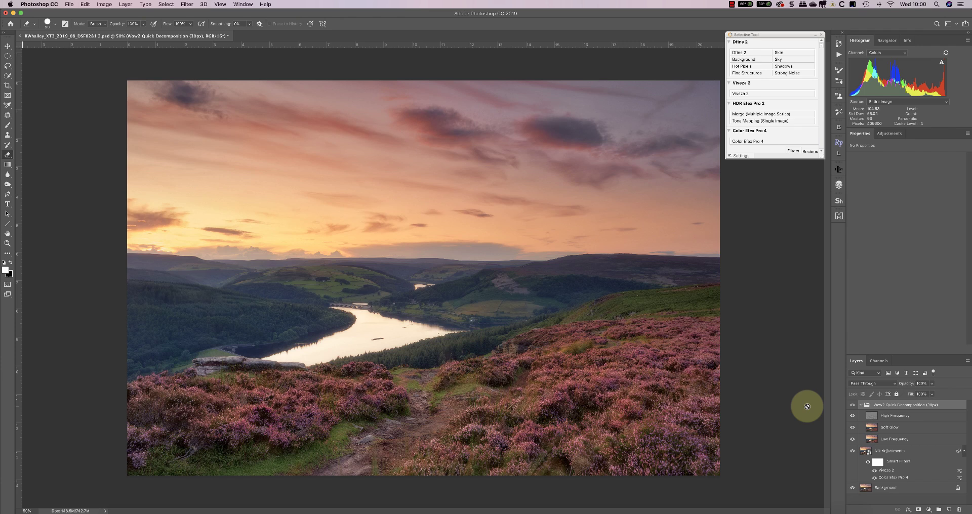
pyautogui.click(917, 509)
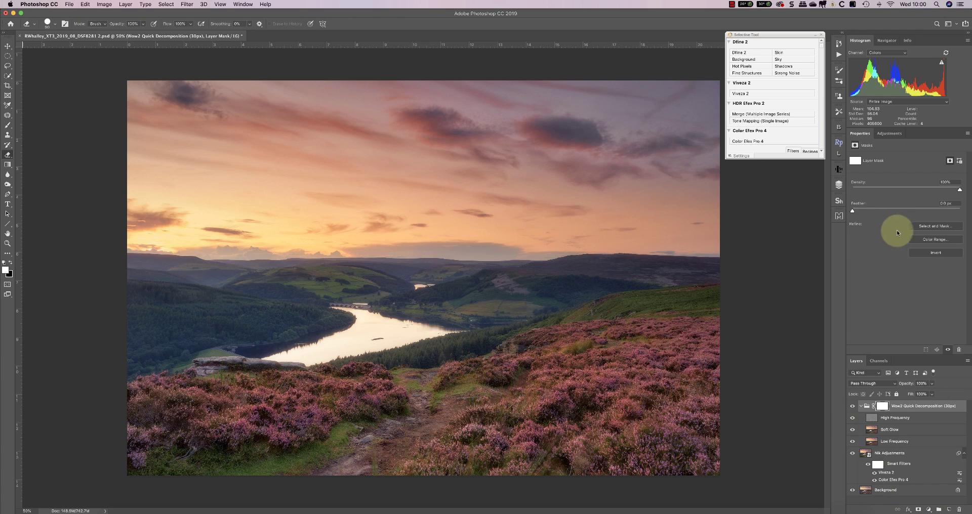
pyautogui.click(935, 252)
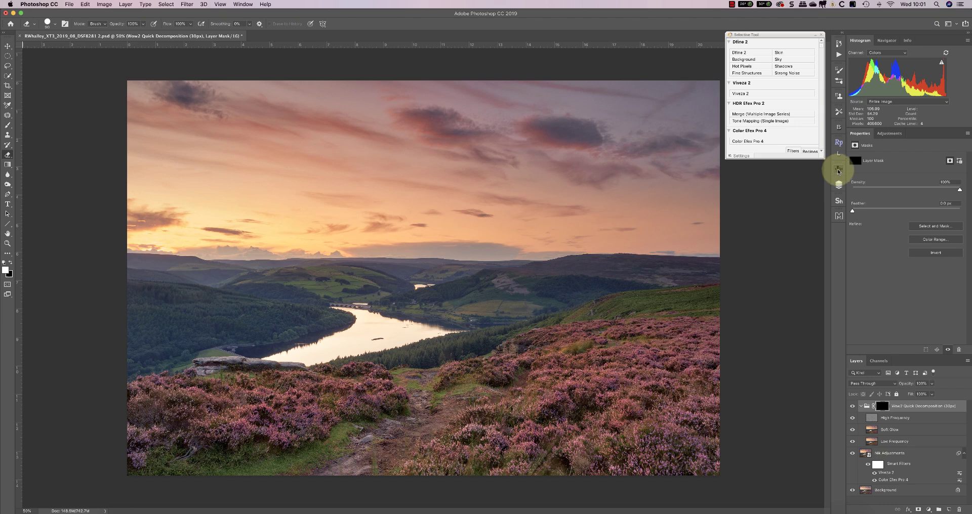
pyautogui.click(838, 171)
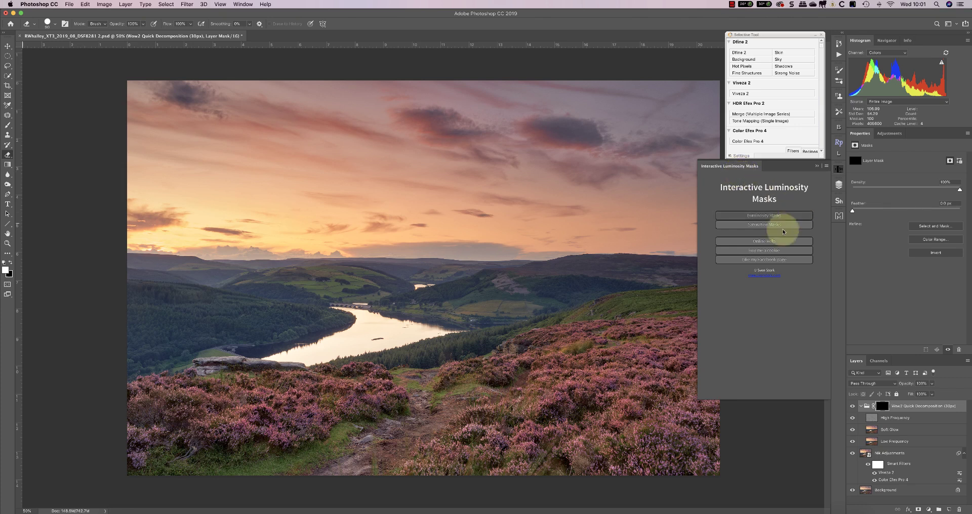
# Create a Zone Mask and tune its Luminosity Value, Feather Left and Feather Right sliders
pyautogui.click(765, 216)
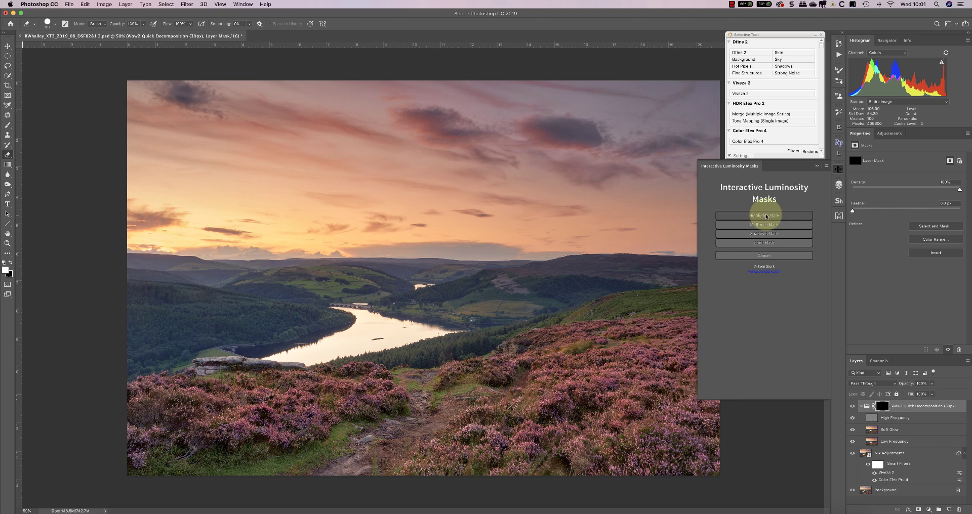
pyautogui.click(765, 243)
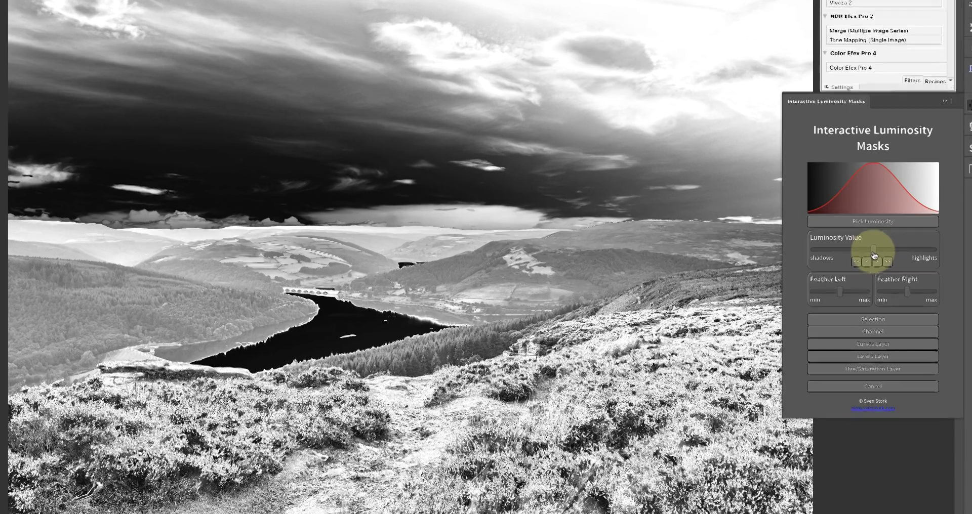
pyautogui.moveTo(764, 275); pyautogui.dragTo(753, 275)
pyautogui.moveTo(861, 248)
pyautogui.mouseDown()
pyautogui.moveTo(898, 250)
pyautogui.moveTo(856, 247)
pyautogui.mouseUp()
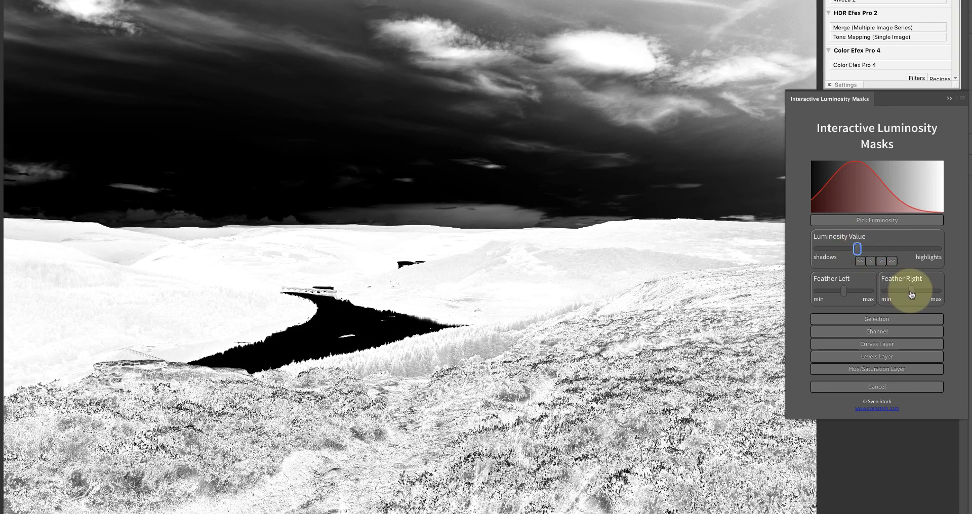
pyautogui.moveTo(911, 292)
pyautogui.mouseDown()
pyautogui.moveTo(900, 292)
pyautogui.moveTo(909, 290)
pyautogui.mouseUp()
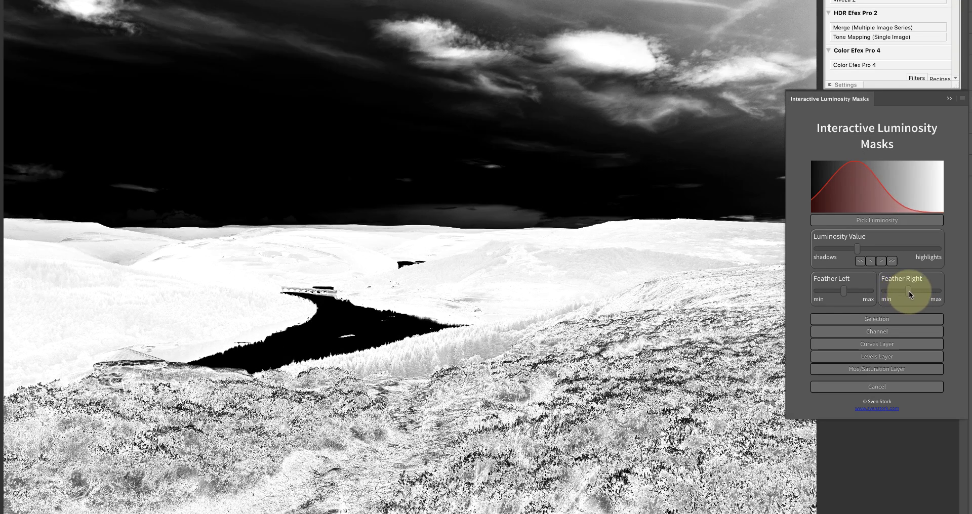
pyautogui.moveTo(843, 290)
pyautogui.mouseDown()
pyautogui.moveTo(857, 289)
pyautogui.moveTo(836, 291)
pyautogui.mouseUp()
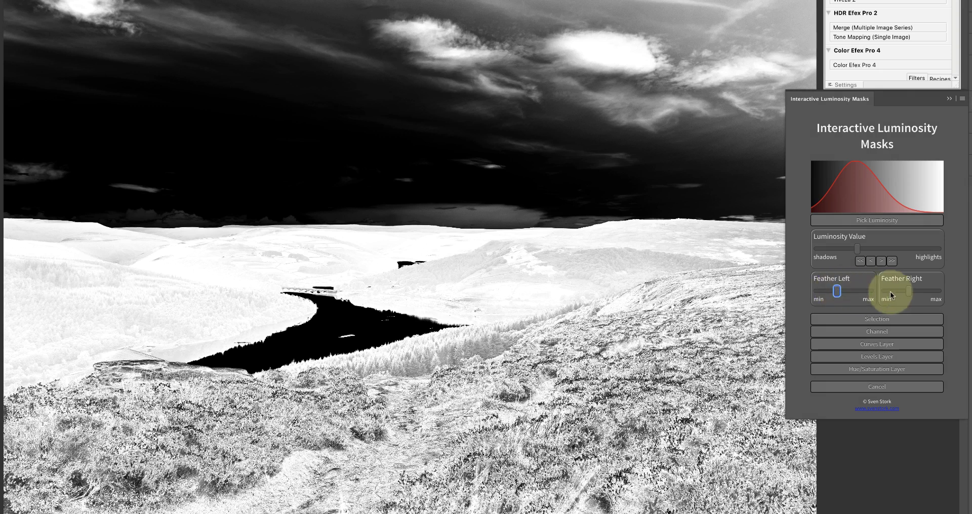
pyautogui.moveTo(856, 248); pyautogui.dragTo(860, 250)
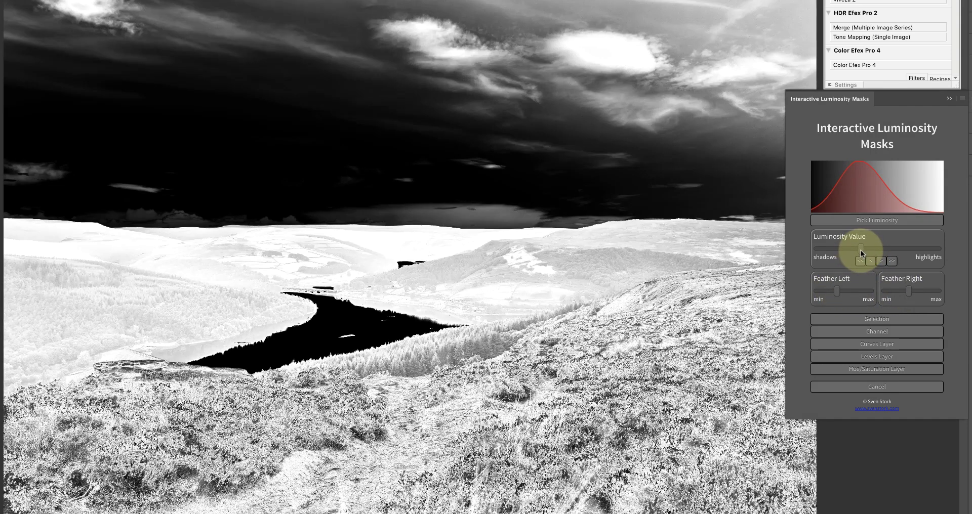
pyautogui.moveTo(906, 290); pyautogui.dragTo(919, 291)
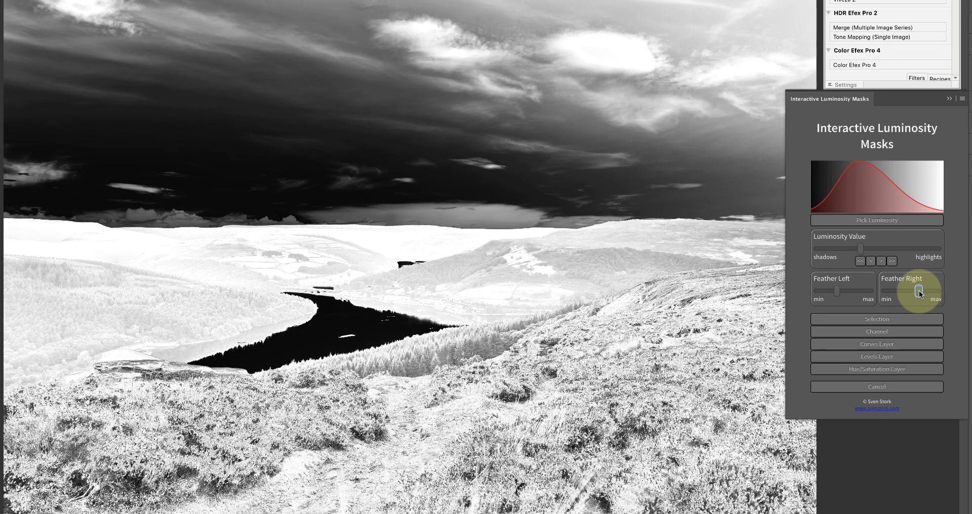
# Load the luminosity mask as a selection, close the panel and hide the selection edges
pyautogui.click(876, 318)
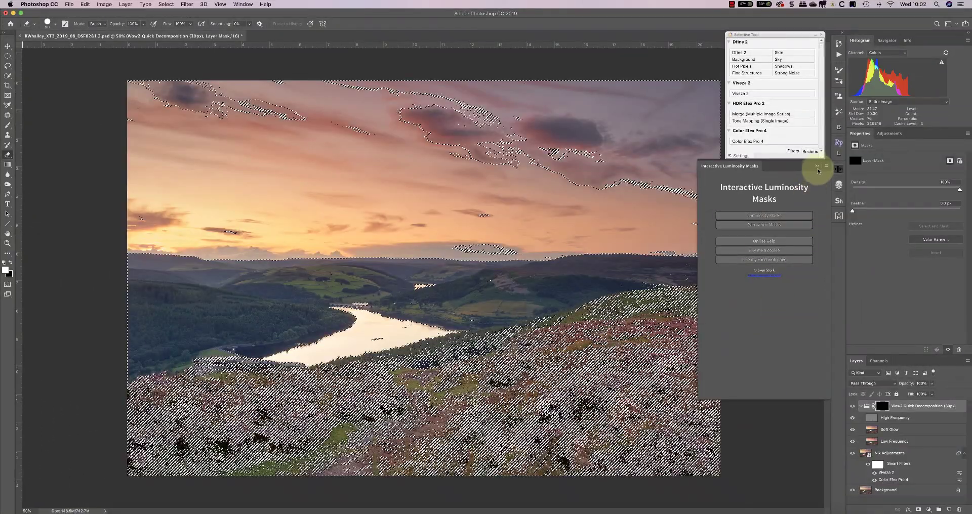
pyautogui.click(816, 167)
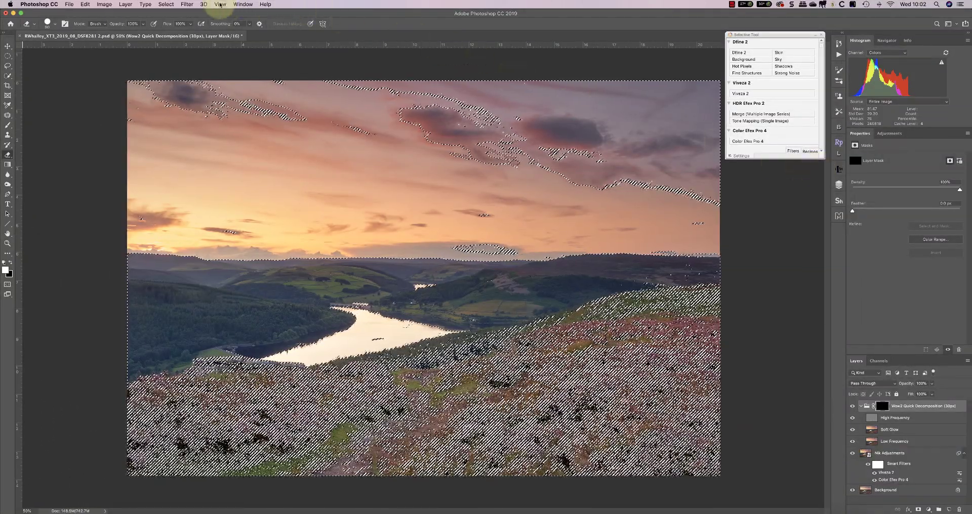
pyautogui.click(221, 4)
pyautogui.moveTo(250, 142)
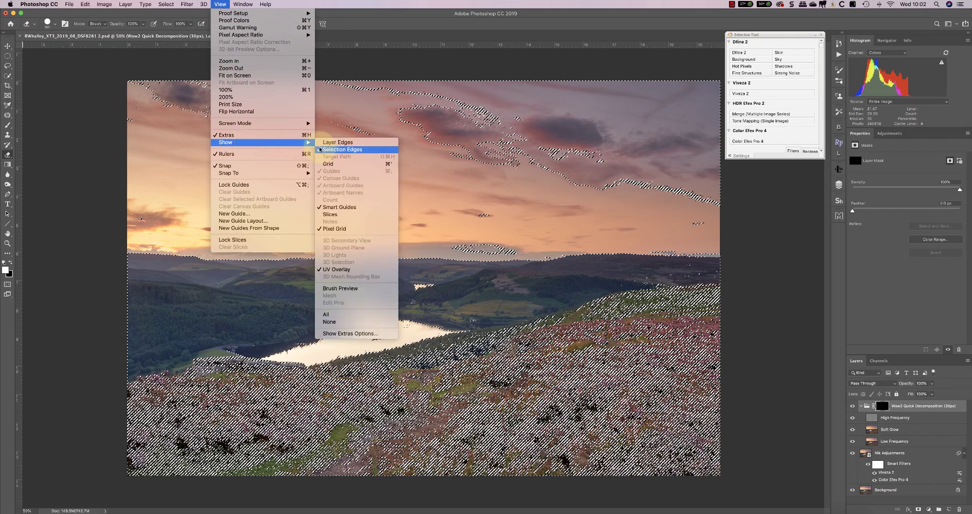
pyautogui.click(337, 149)
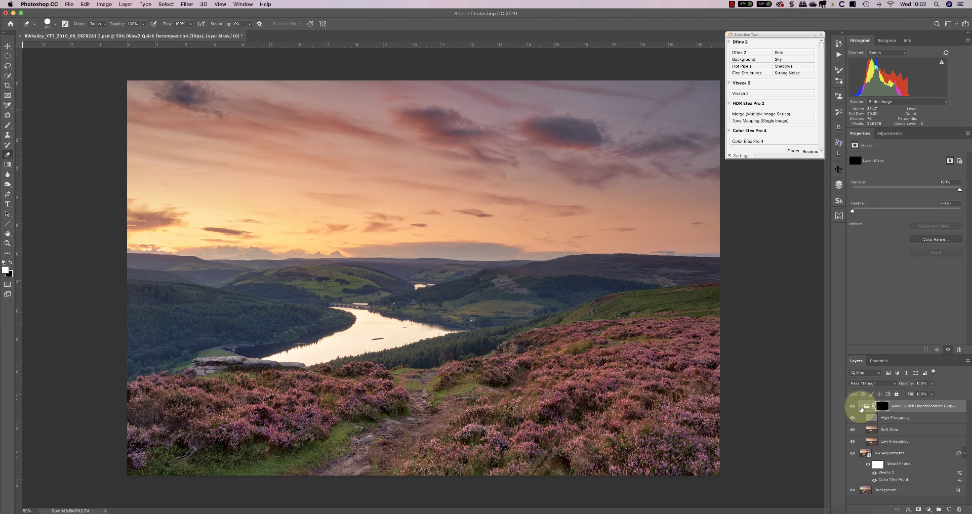
# Collapse the decomposition group and pick the Brush tool at 50% opacity
pyautogui.click(860, 406)
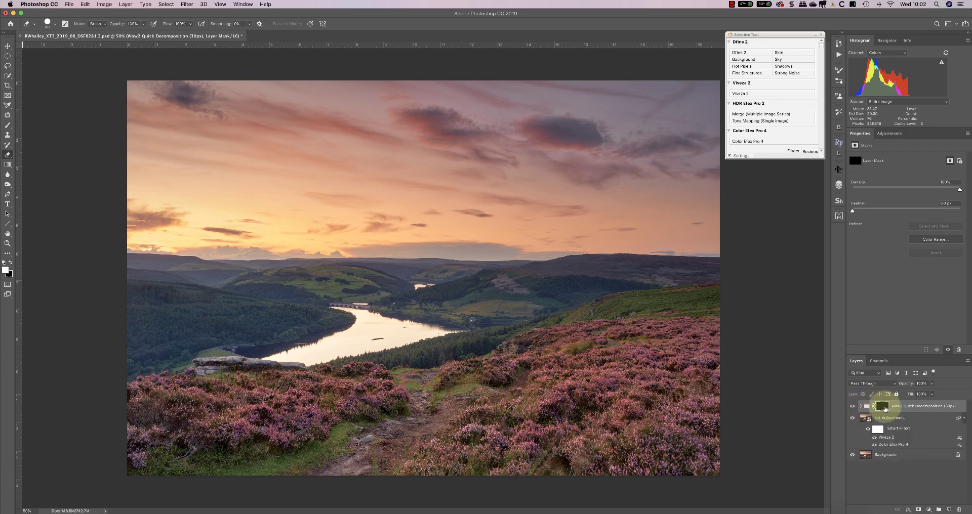
pyautogui.click(13, 126)
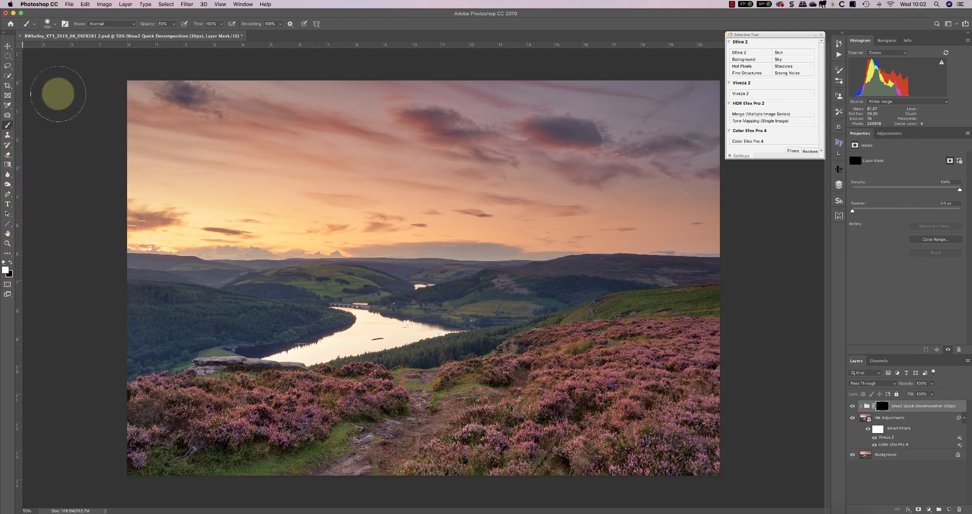
pyautogui.click(173, 24)
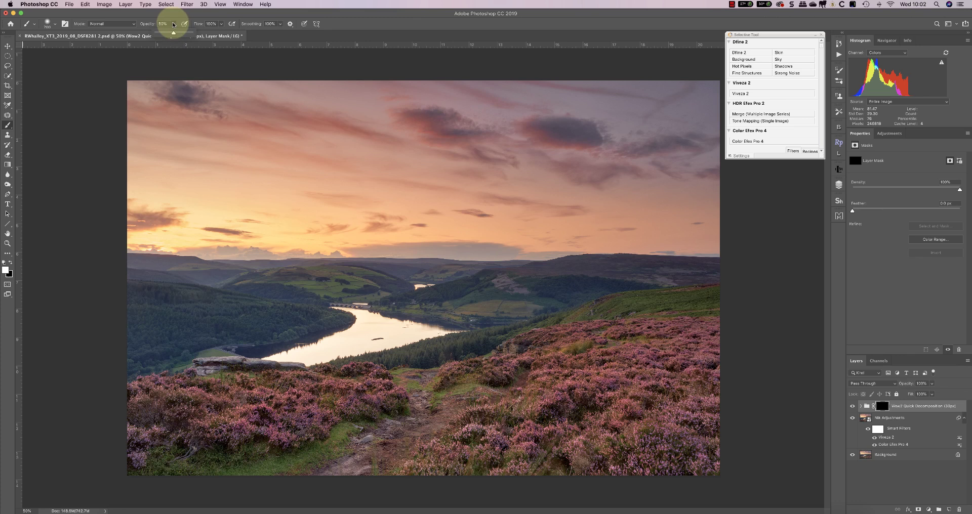
pyautogui.click(175, 24)
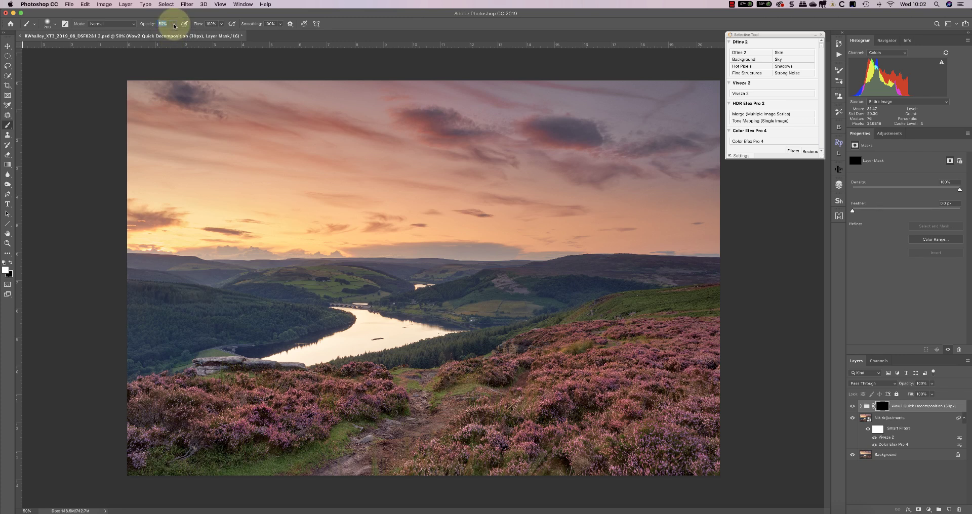
# Soften the brush to 7% hardness and enlarge it to about 800 px
pyautogui.click(47, 23)
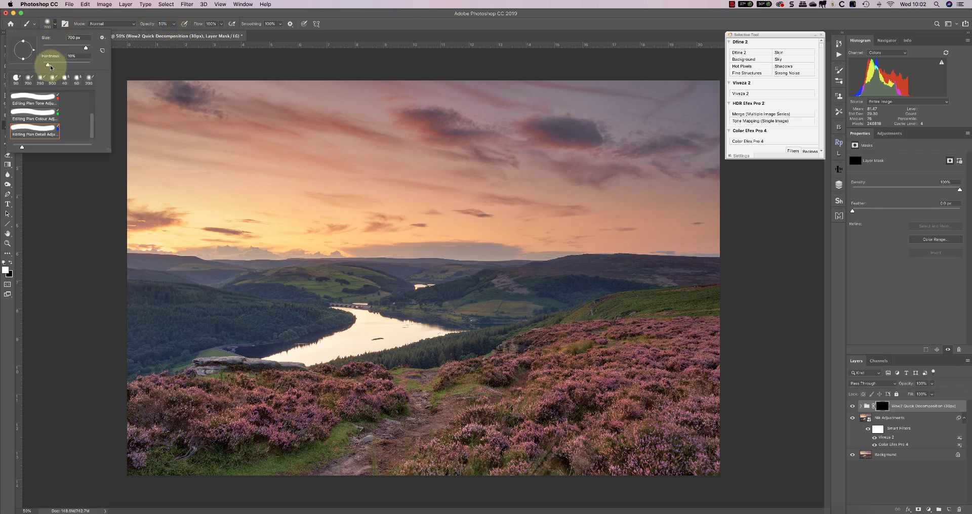
pyautogui.moveTo(50, 66); pyautogui.dragTo(48, 68)
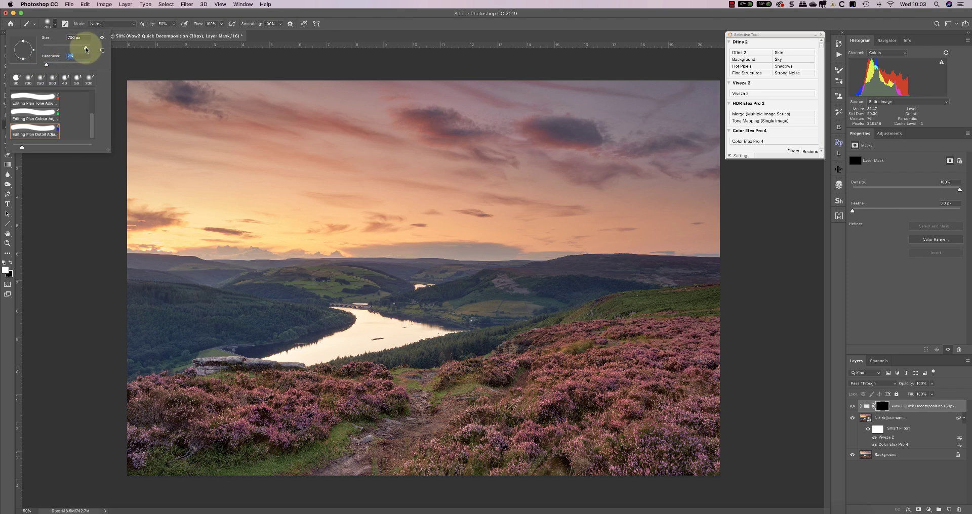
pyautogui.click(347, 15)
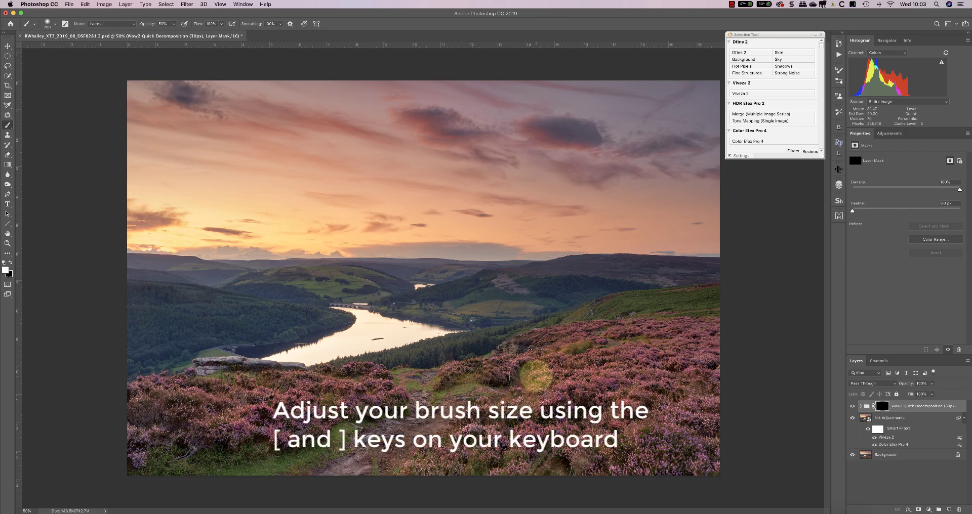
pyautogui.press(']')
pyautogui.press(']')
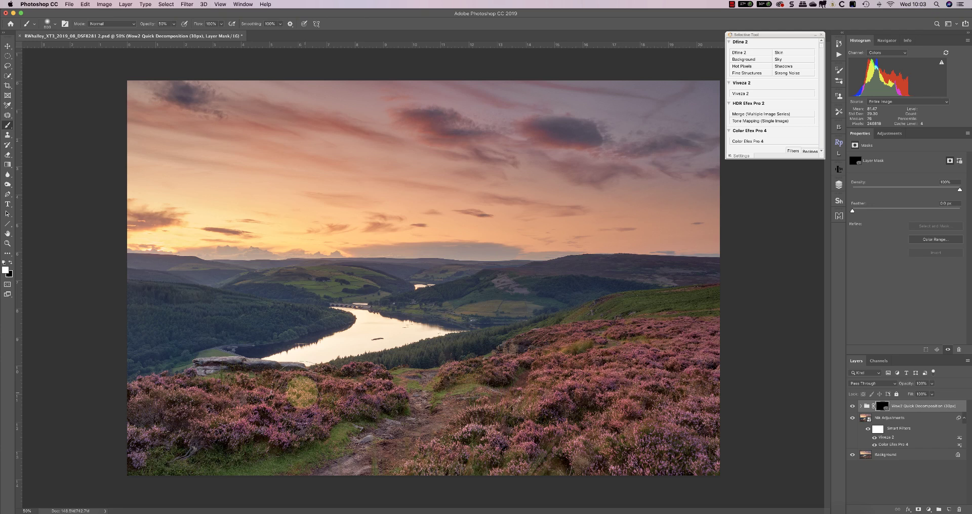
# Paint white over the foreground heather on the group mask, then expand the group and reselect its mask
pyautogui.moveTo(313, 398)
pyautogui.mouseDown()
pyautogui.moveTo(415, 392)
pyautogui.moveTo(224, 413)
pyautogui.moveTo(149, 412)
pyautogui.moveTo(155, 397)
pyautogui.moveTo(382, 393)
pyautogui.moveTo(242, 431)
pyautogui.moveTo(120, 442)
pyautogui.moveTo(129, 442)
pyautogui.moveTo(210, 411)
pyautogui.moveTo(379, 389)
pyautogui.moveTo(146, 409)
pyautogui.moveTo(250, 419)
pyautogui.moveTo(391, 392)
pyautogui.moveTo(162, 387)
pyautogui.moveTo(97, 404)
pyautogui.moveTo(123, 438)
pyautogui.moveTo(176, 447)
pyautogui.moveTo(391, 390)
pyautogui.moveTo(147, 399)
pyautogui.moveTo(389, 389)
pyautogui.moveTo(148, 416)
pyautogui.moveTo(314, 406)
pyautogui.moveTo(382, 386)
pyautogui.moveTo(163, 402)
pyautogui.moveTo(334, 403)
pyautogui.moveTo(314, 393)
pyautogui.moveTo(177, 421)
pyautogui.moveTo(431, 427)
pyautogui.moveTo(647, 449)
pyautogui.moveTo(415, 450)
pyautogui.moveTo(513, 457)
pyautogui.moveTo(699, 452)
pyautogui.moveTo(433, 450)
pyautogui.moveTo(763, 402)
pyautogui.moveTo(531, 410)
pyautogui.moveTo(658, 377)
pyautogui.moveTo(501, 362)
pyautogui.moveTo(691, 345)
pyautogui.moveTo(660, 334)
pyautogui.moveTo(702, 350)
pyautogui.moveTo(478, 350)
pyautogui.moveTo(491, 366)
pyautogui.moveTo(464, 375)
pyautogui.moveTo(623, 362)
pyautogui.moveTo(545, 382)
pyautogui.moveTo(565, 406)
pyautogui.moveTo(633, 436)
pyautogui.moveTo(716, 452)
pyautogui.moveTo(722, 335)
pyautogui.moveTo(698, 425)
pyautogui.moveTo(521, 455)
pyautogui.mouseUp()
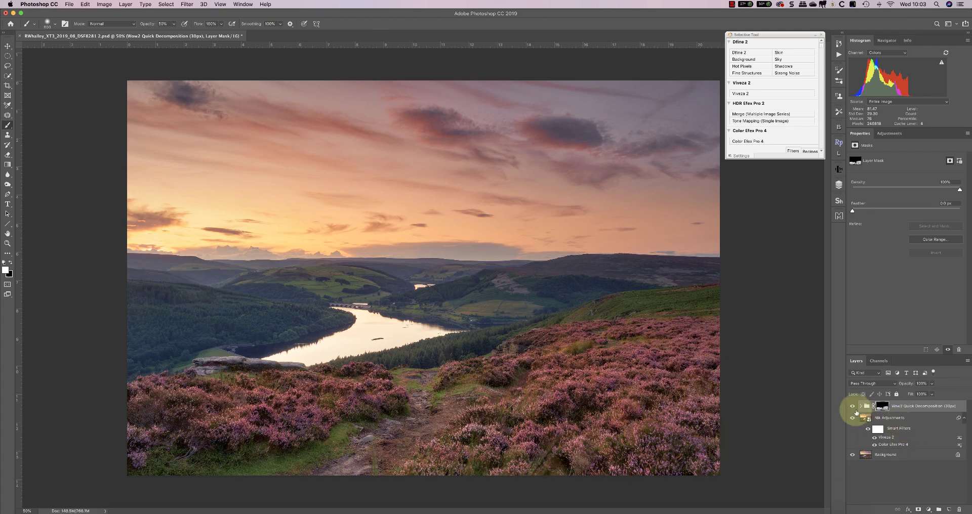
pyautogui.click(863, 408)
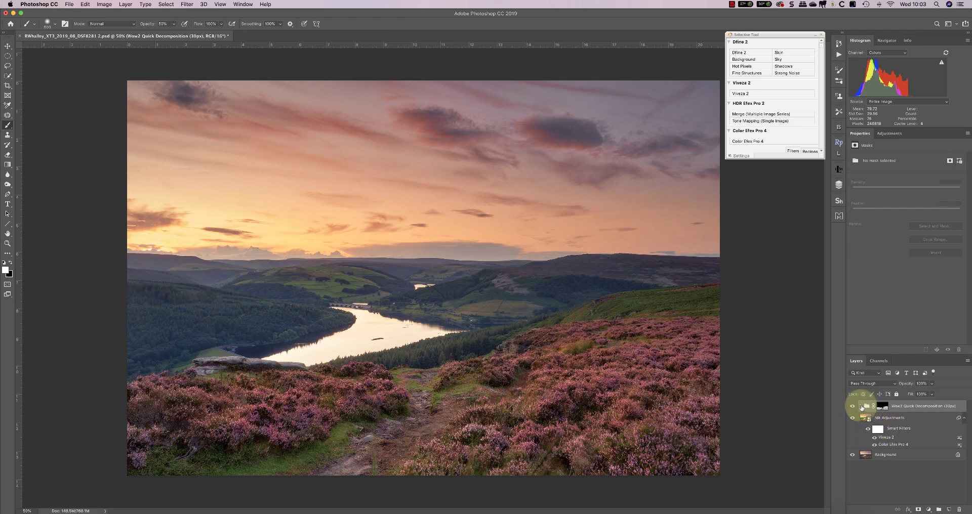
pyautogui.click(861, 406)
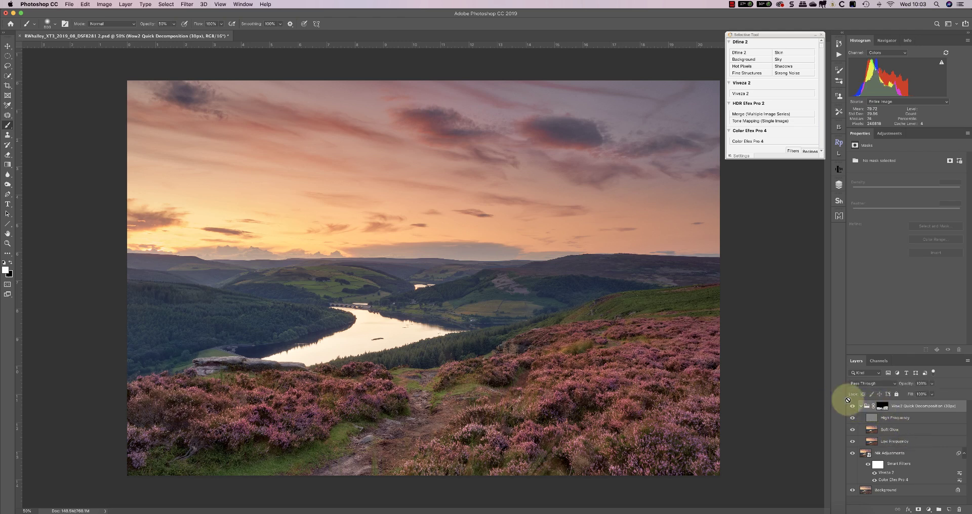
pyautogui.hotkey('ctrl', 'alt', 'shift', 'h')
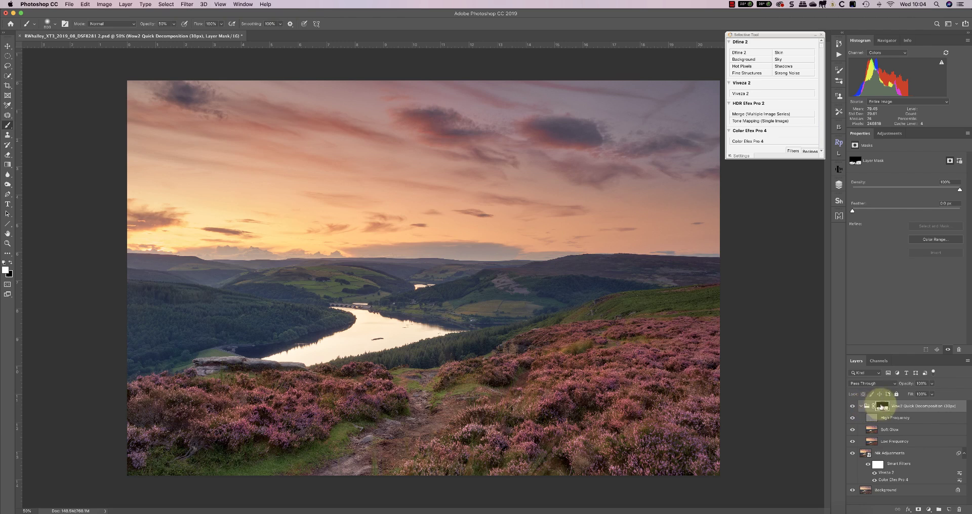
pyautogui.keyDown('alt'); pyautogui.click(881, 406); pyautogui.keyUp('alt')
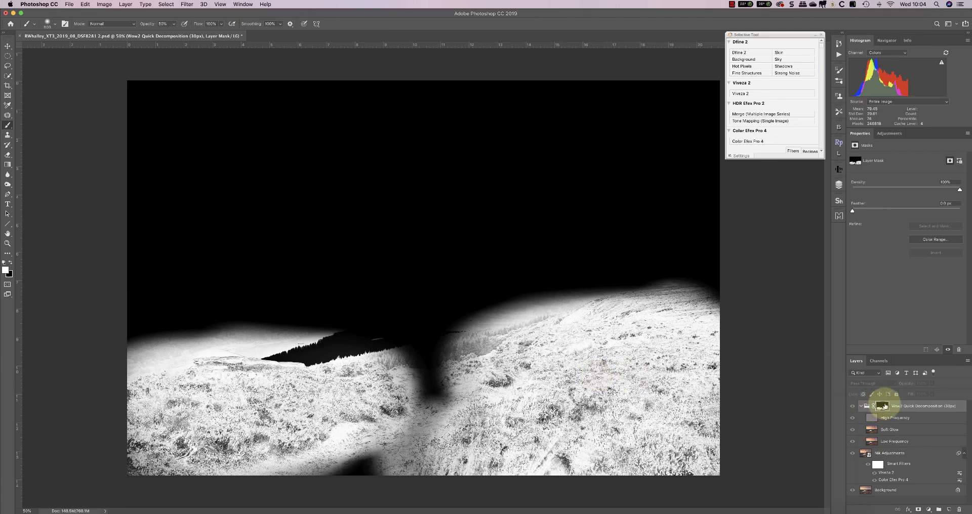
pyautogui.keyDown('alt'); pyautogui.click(883, 406); pyautogui.keyUp('alt')
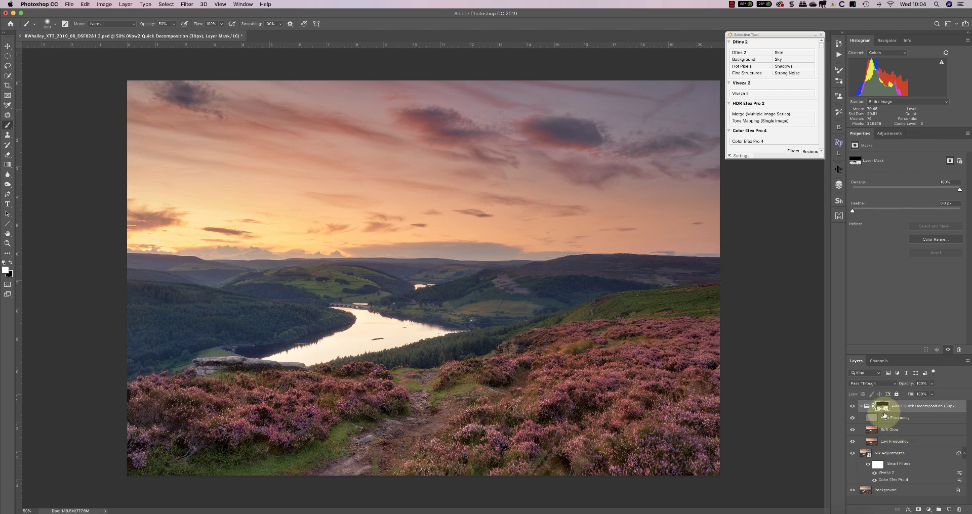
pyautogui.click(854, 408)
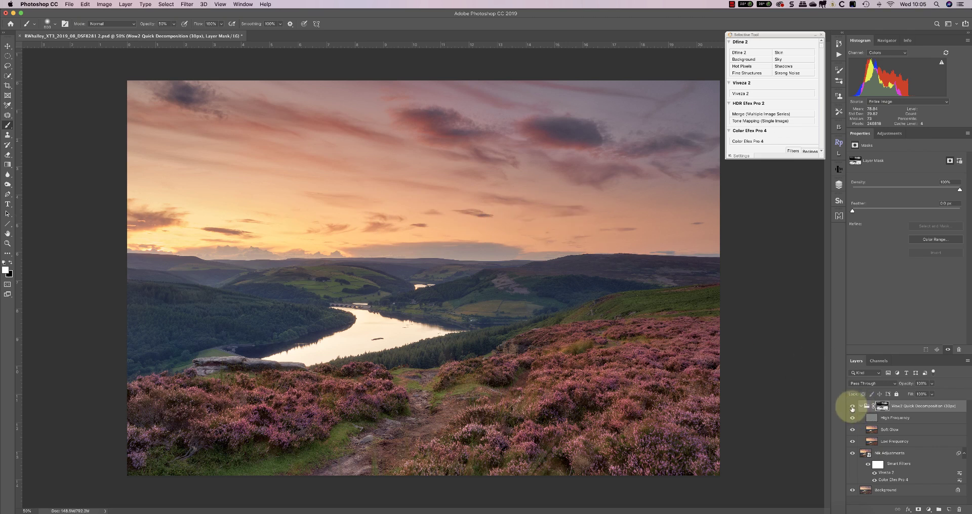
# Make the Wow2 Quick Decomposition group visible again and rename it to 'Orton Wffect'
pyautogui.click(852, 408)
pyautogui.doubleClick(928, 406)
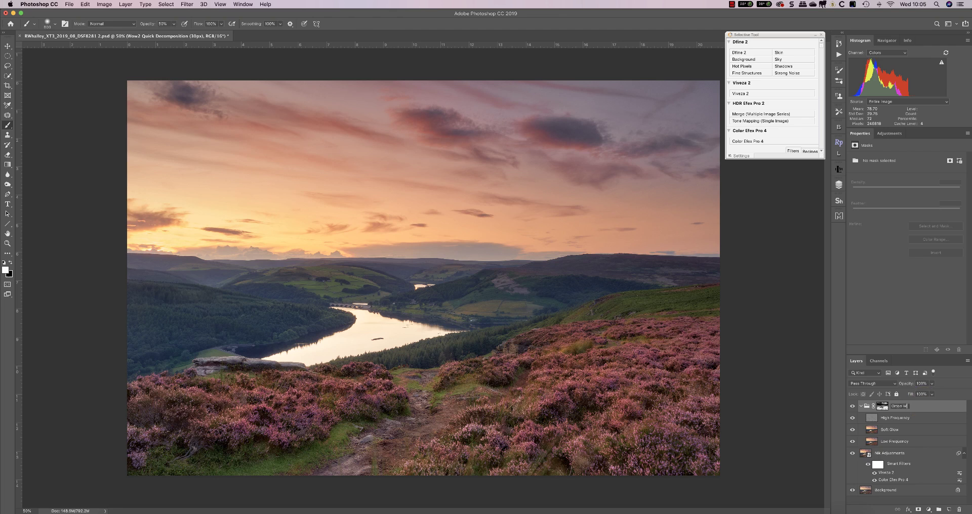
pyautogui.click(922, 405)
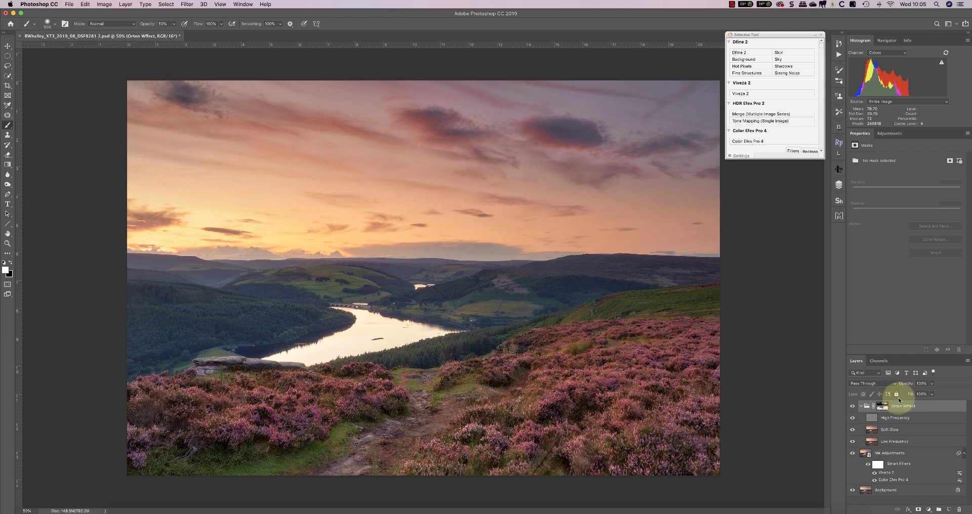
# Add a Hue/Saturation layer, move it above the collapsed Orton Wffect group
pyautogui.click(890, 136)
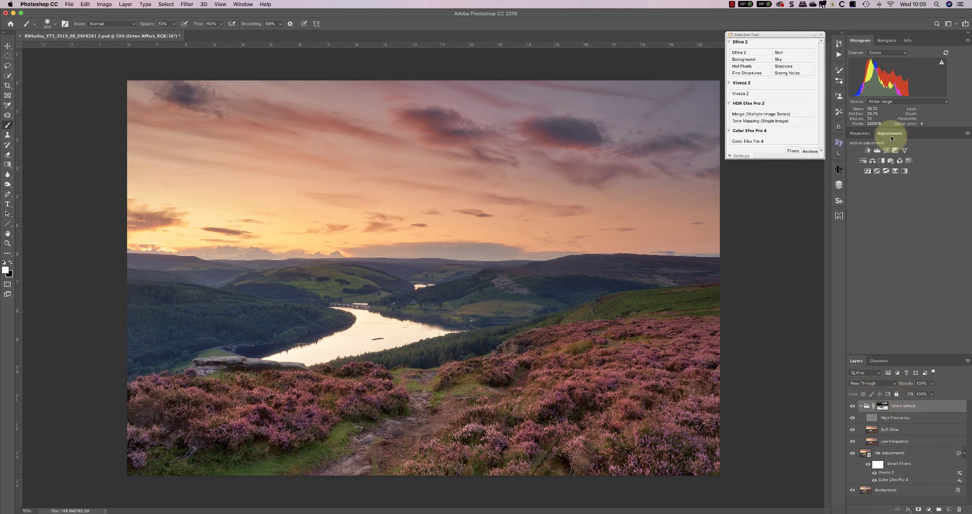
pyautogui.click(864, 161)
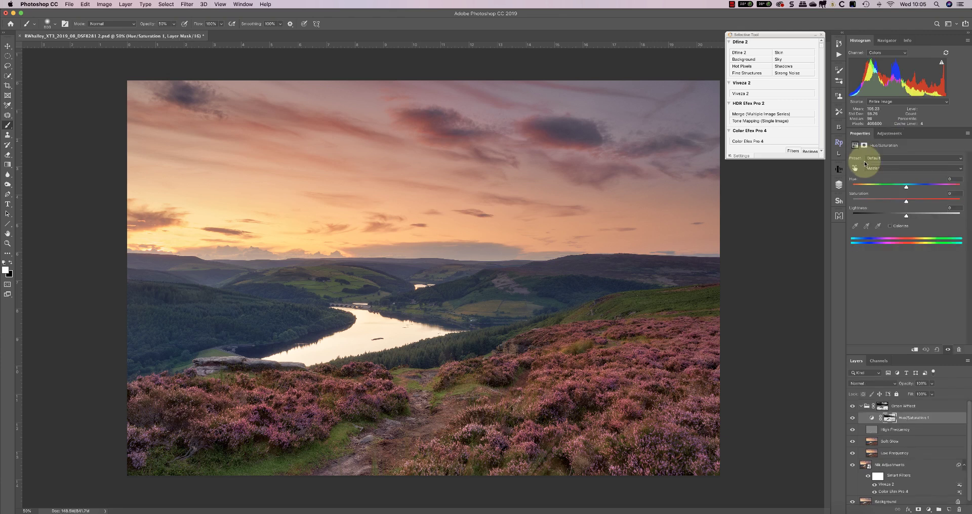
pyautogui.moveTo(863, 418); pyautogui.dragTo(865, 405)
pyautogui.click(861, 418)
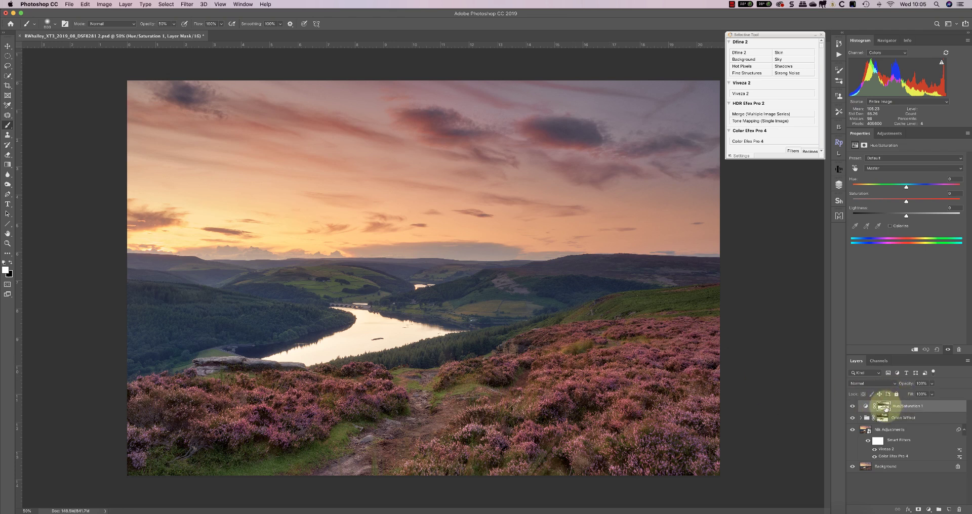
# Check the Hue/Saturation mask, delete it and add a fresh white layer mask
pyautogui.keyDown('alt'); pyautogui.click(885, 407); pyautogui.keyUp('alt')
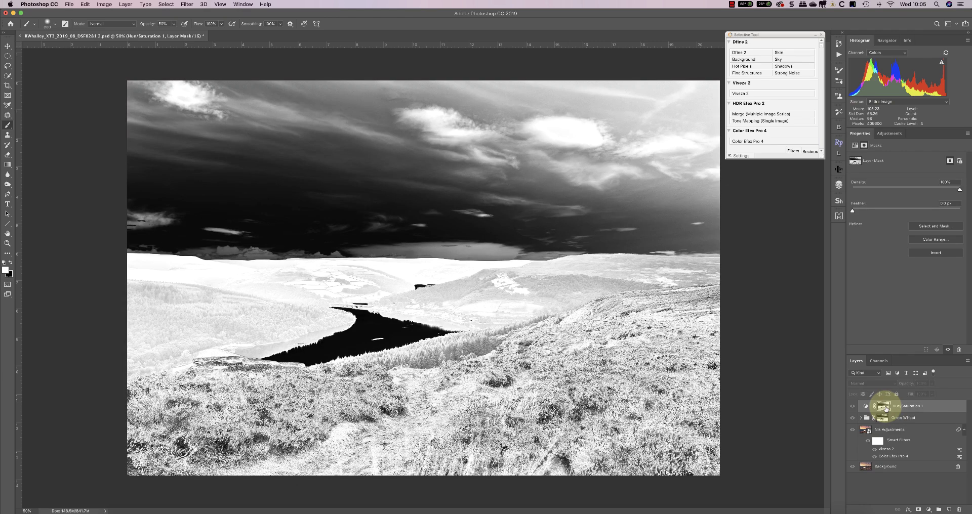
pyautogui.keyDown('alt'); pyautogui.click(880, 407); pyautogui.keyUp('alt')
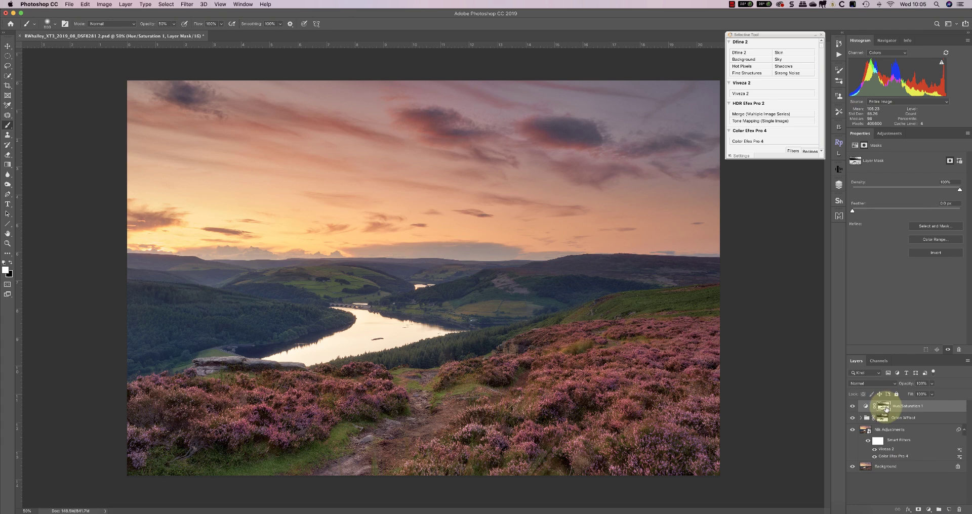
pyautogui.click(958, 509)
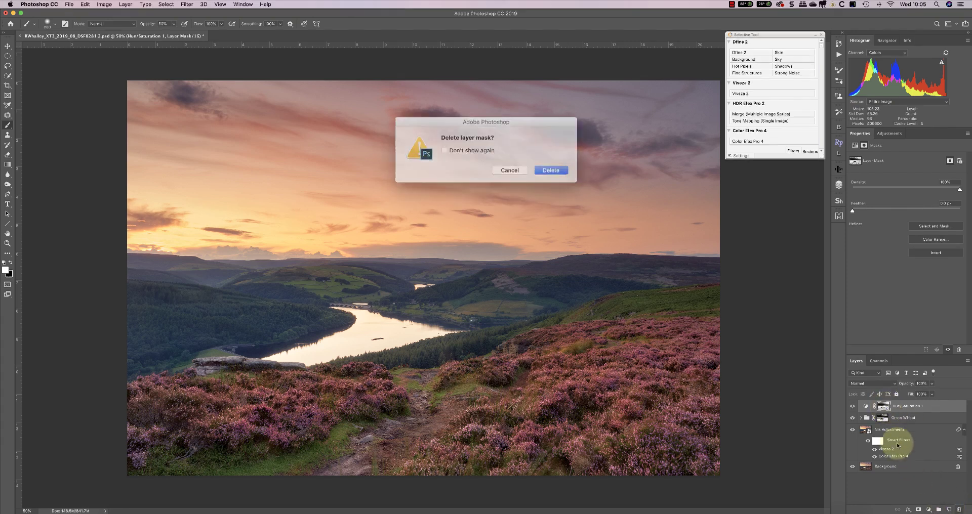
pyautogui.click(541, 169)
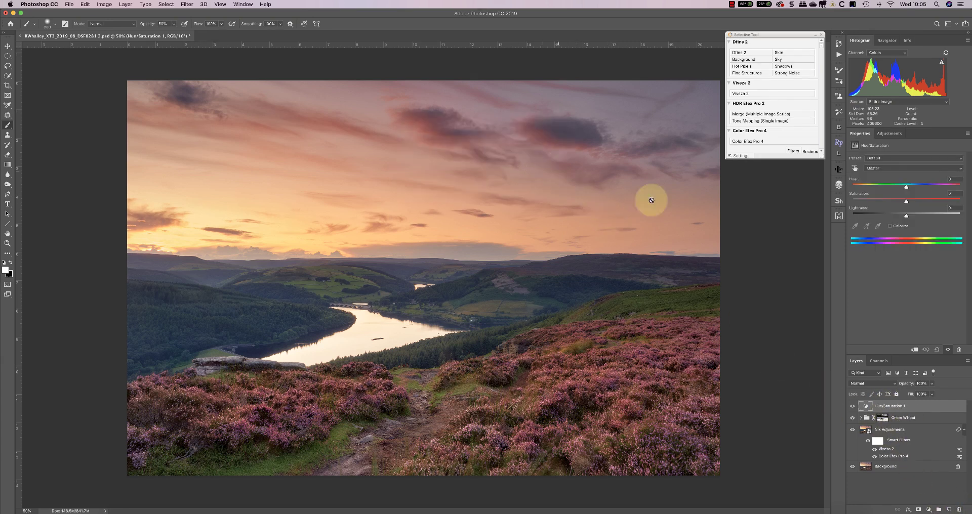
pyautogui.click(918, 509)
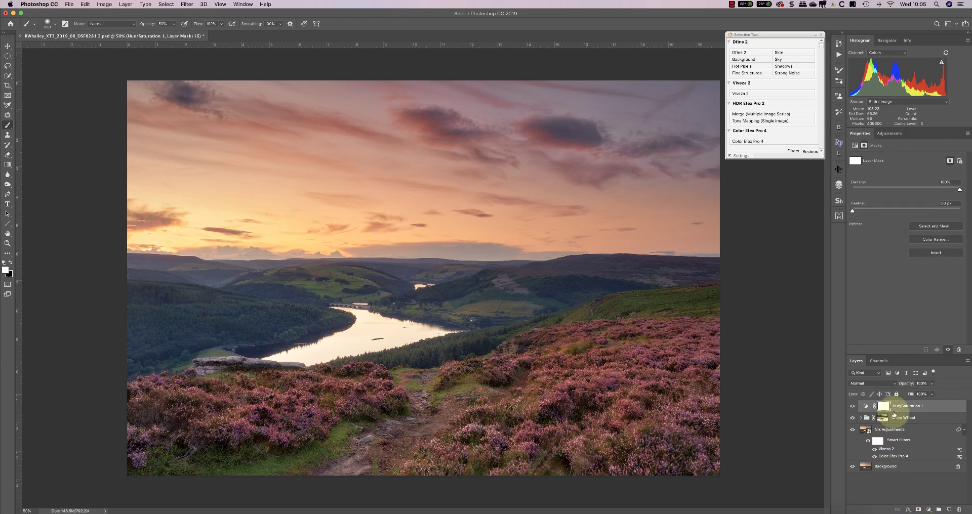
# Lower master saturation to -23, then target Magentas sampled from the heather
pyautogui.click(865, 406)
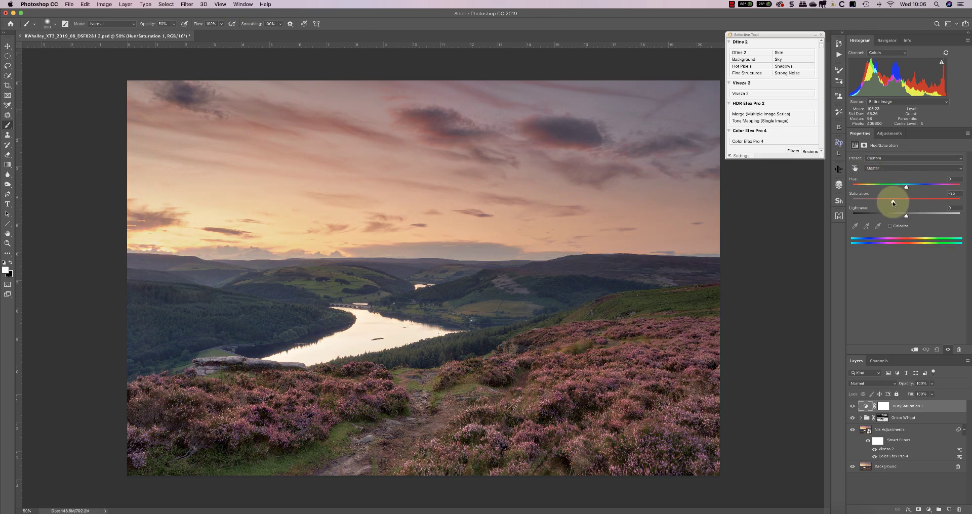
pyautogui.moveTo(906, 203)
pyautogui.mouseDown()
pyautogui.moveTo(917, 202)
pyautogui.moveTo(894, 204)
pyautogui.moveTo(905, 204)
pyautogui.mouseUp()
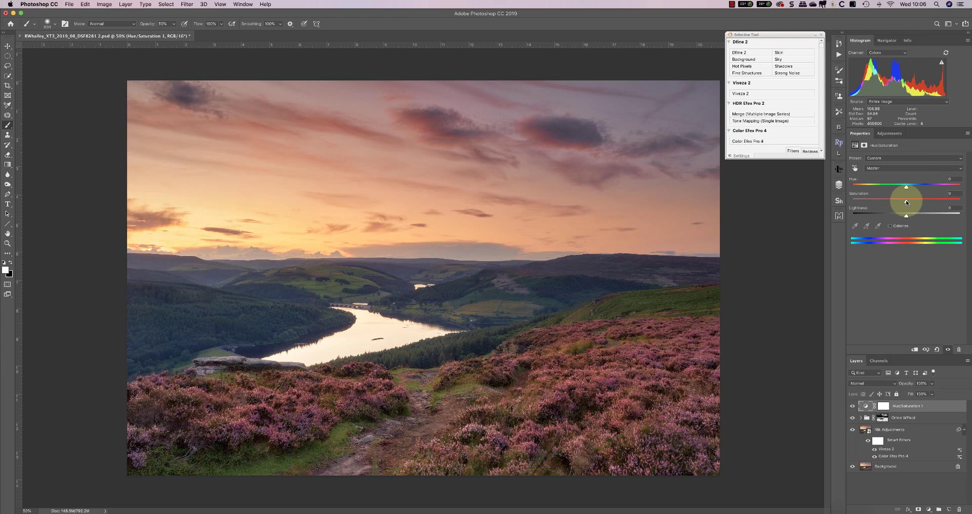
pyautogui.click(879, 169)
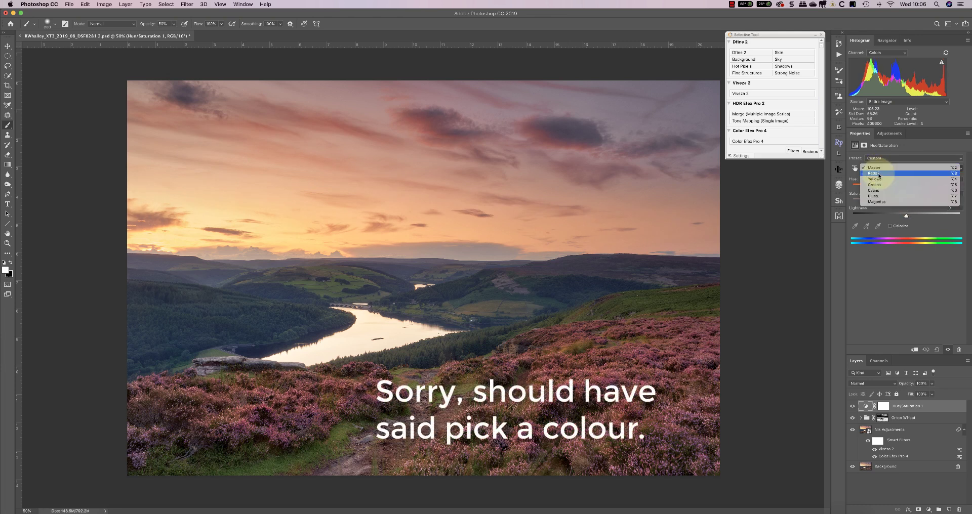
pyautogui.click(883, 201)
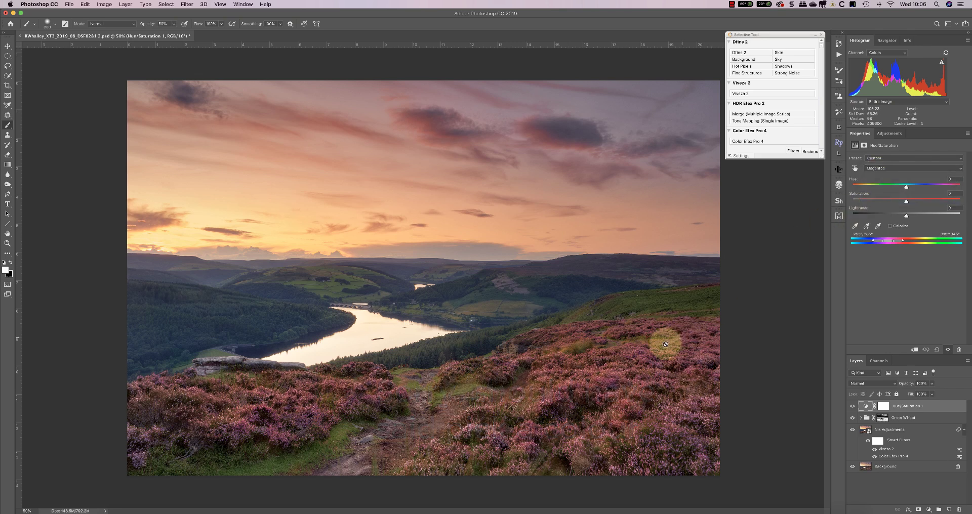
pyautogui.click(856, 226)
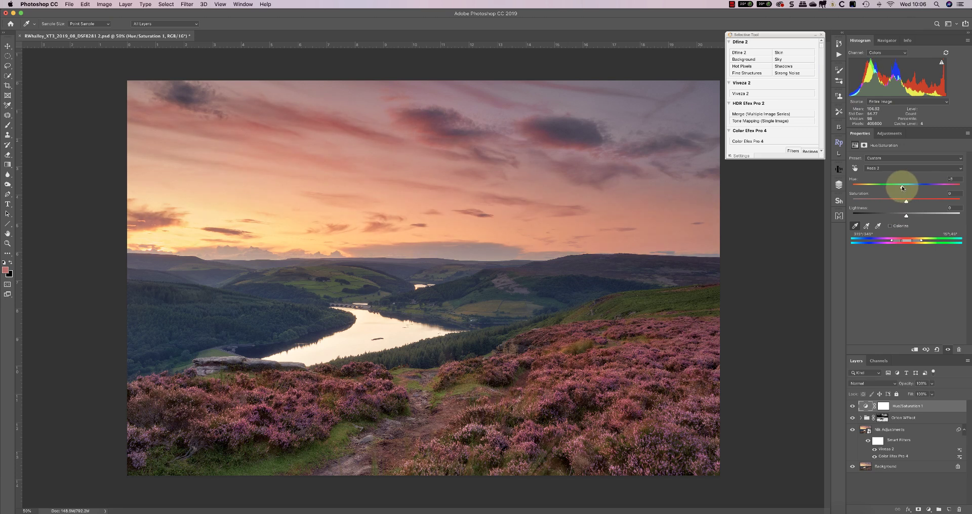
# Set the heather Magentas hue to -13, lightness to -1 and saturation to +2
pyautogui.moveTo(901, 188)
pyautogui.mouseDown()
pyautogui.moveTo(913, 186)
pyautogui.moveTo(903, 188)
pyautogui.mouseUp()
pyautogui.moveTo(916, 203); pyautogui.dragTo(900, 203)
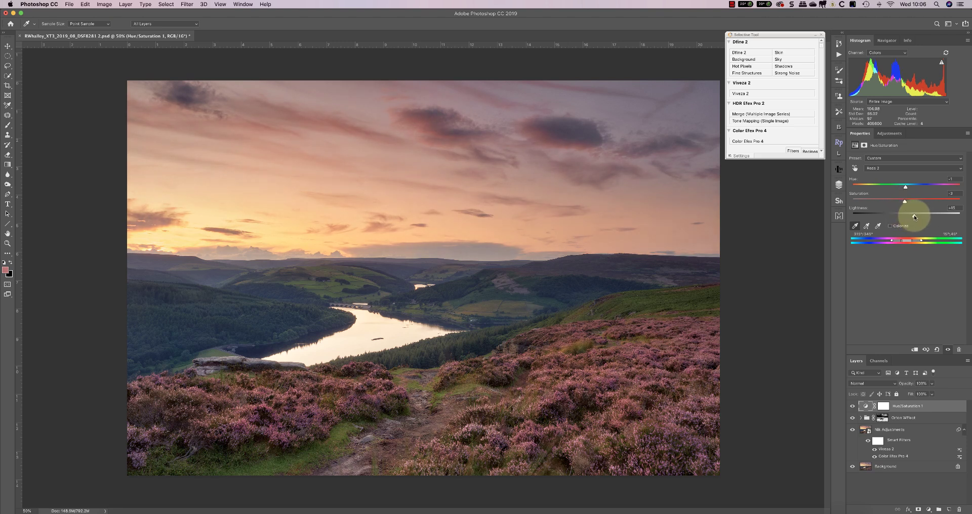
pyautogui.moveTo(914, 217)
pyautogui.mouseDown()
pyautogui.moveTo(893, 217)
pyautogui.moveTo(905, 218)
pyautogui.mouseUp()
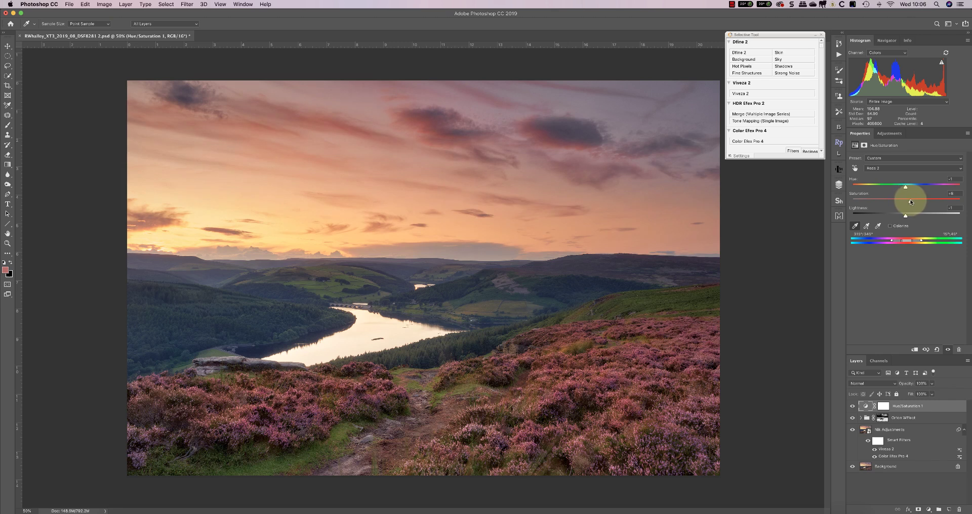
pyautogui.moveTo(911, 202); pyautogui.dragTo(907, 201)
# Compare the image with Hue/Saturation 1 on and off, then delete that layer
pyautogui.click(853, 407)
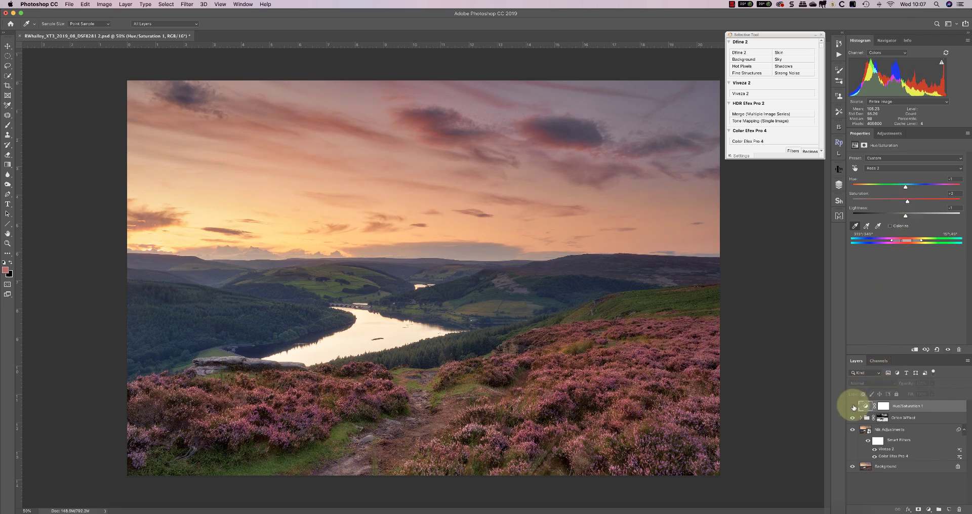
pyautogui.click(852, 407)
pyautogui.click(853, 407)
pyautogui.moveTo(856, 406); pyautogui.dragTo(959, 508)
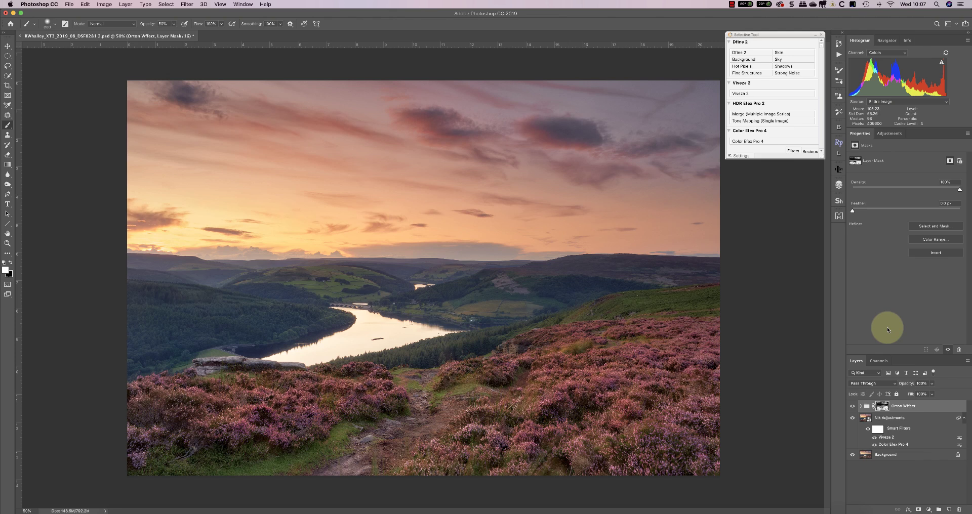
# Expand the Orton Wffect group and toggle its visibility to compare the glow
pyautogui.click(860, 406)
pyautogui.click(852, 407)
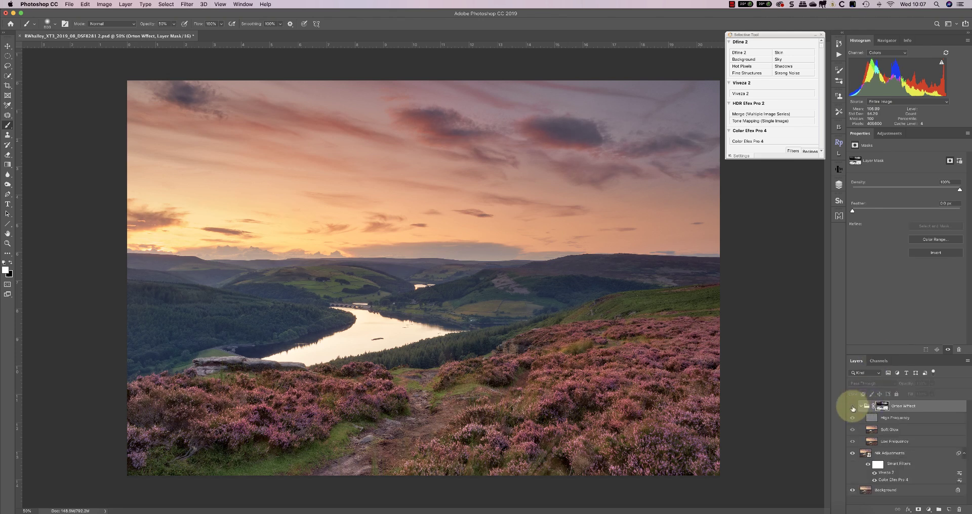
pyautogui.click(853, 408)
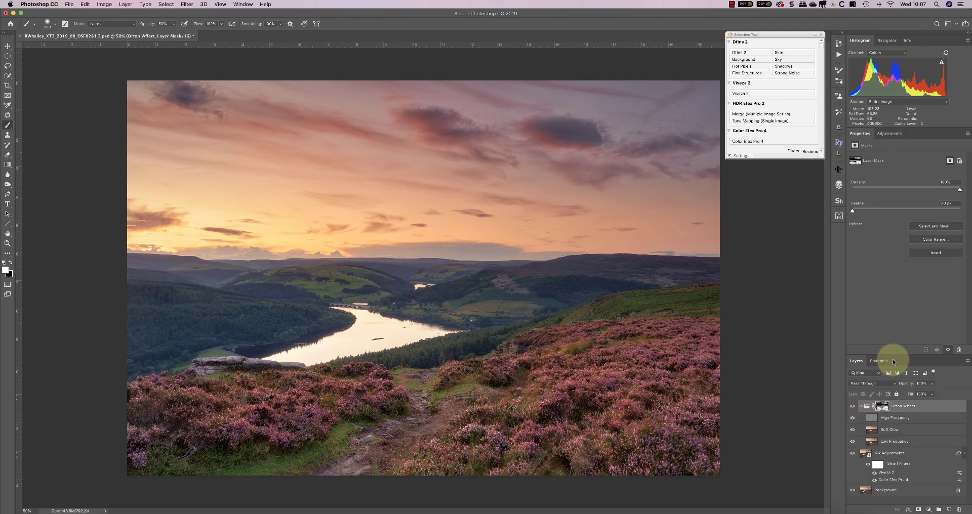
# Add a Curves layer with a 134/140 midtone point above Orton Wffect, comparing it on/off
pyautogui.click(891, 135)
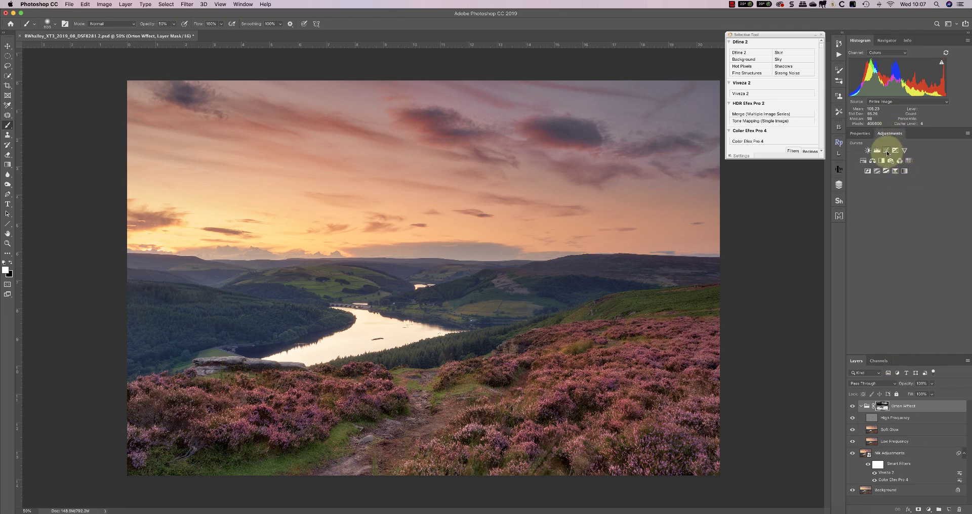
pyautogui.click(885, 151)
pyautogui.moveTo(914, 223); pyautogui.dragTo(936, 198)
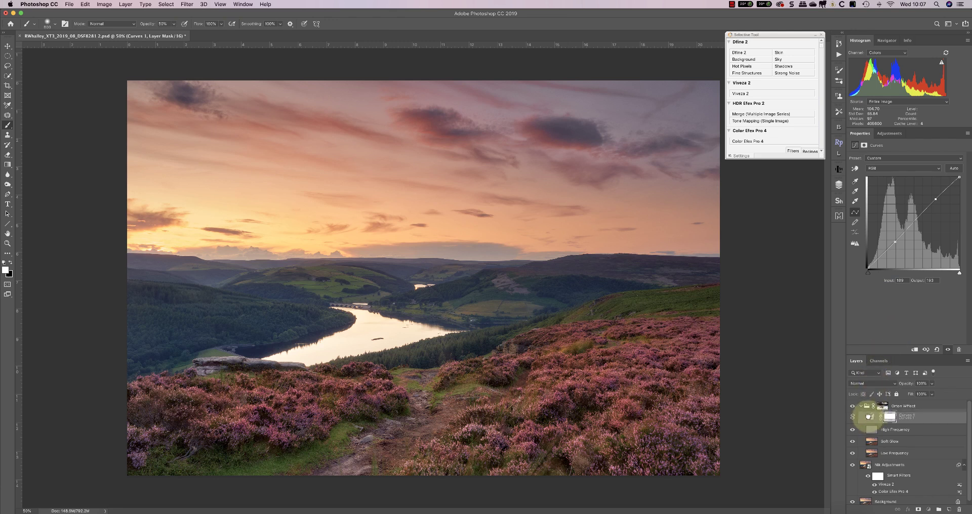
pyautogui.moveTo(868, 414); pyautogui.dragTo(867, 401)
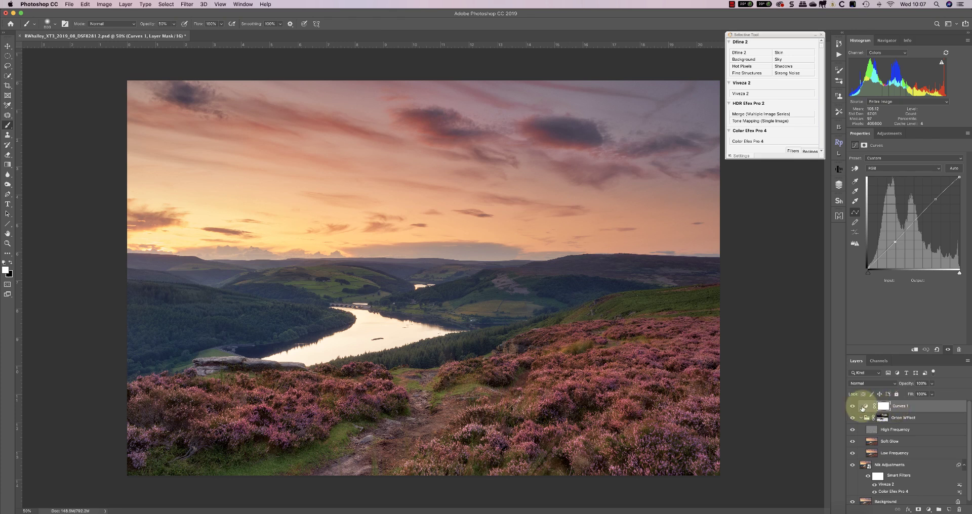
pyautogui.click(852, 406)
pyautogui.click(853, 407)
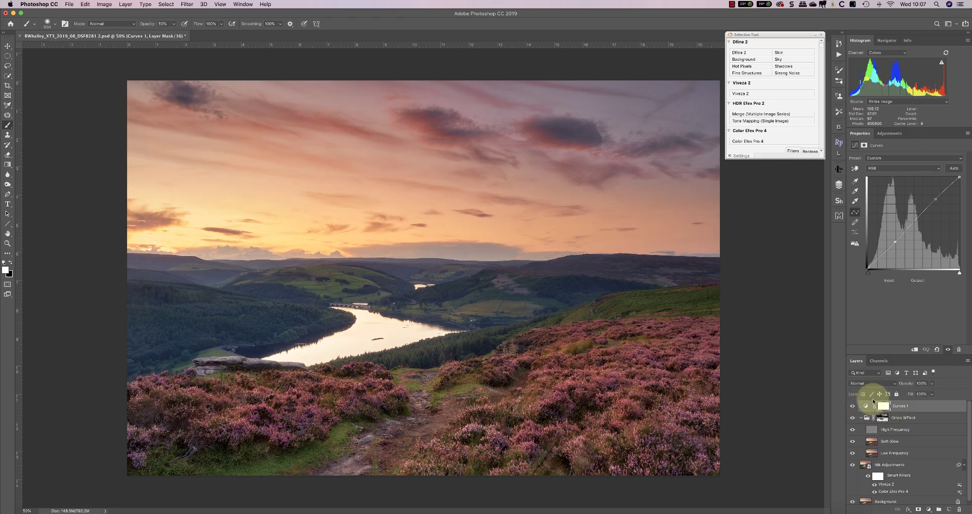